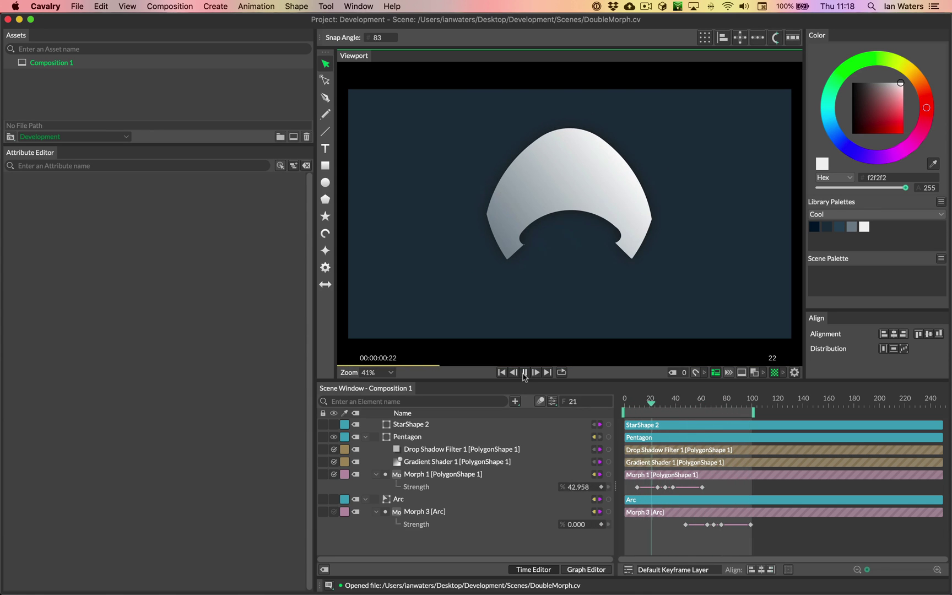
# Pause the DoubleMorph playback and start a new empty scene.
pyautogui.click(524, 373)
pyautogui.press('super+q')
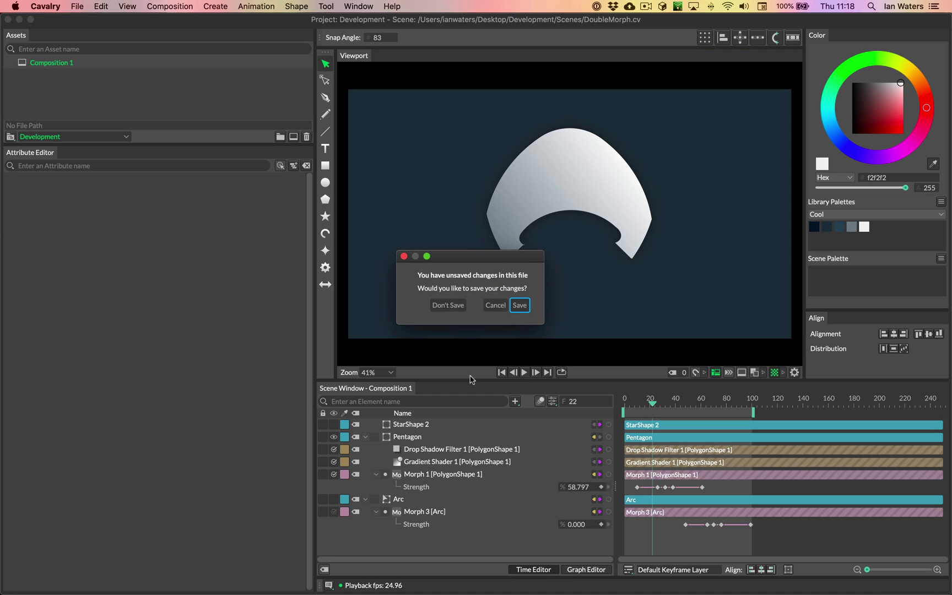
# Discard the old scene's changes and add a pentagon with radius 348.
pyautogui.click(450, 306)
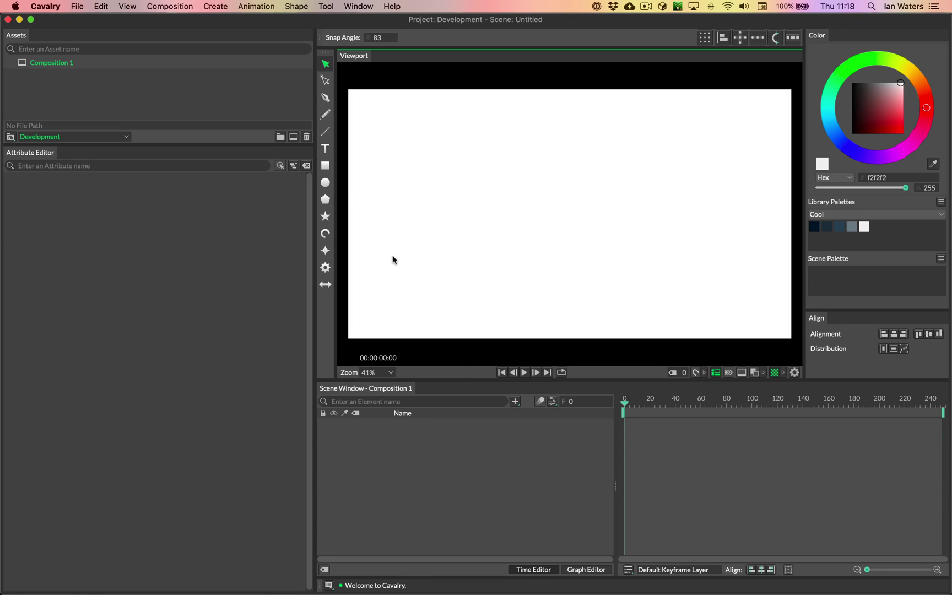
pyautogui.click(325, 201)
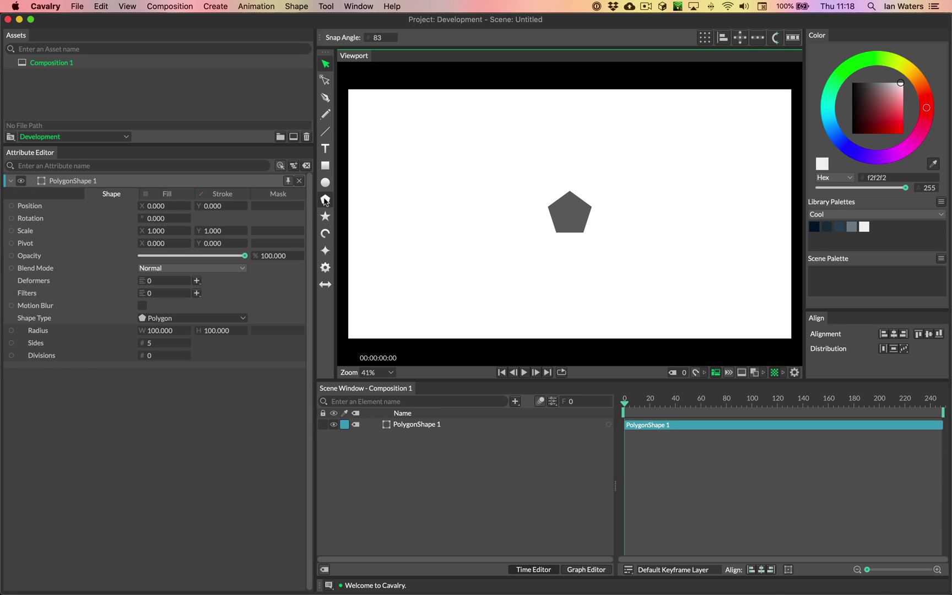
pyautogui.moveTo(166, 333); pyautogui.dragTo(314, 378)
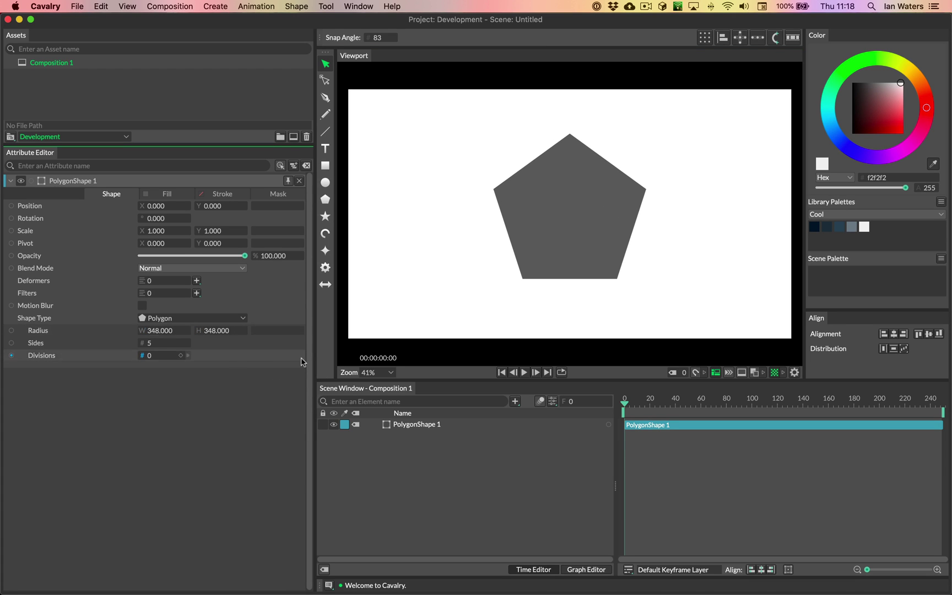
# Add a circle with radius 349 and hide it.
pyautogui.click(326, 183)
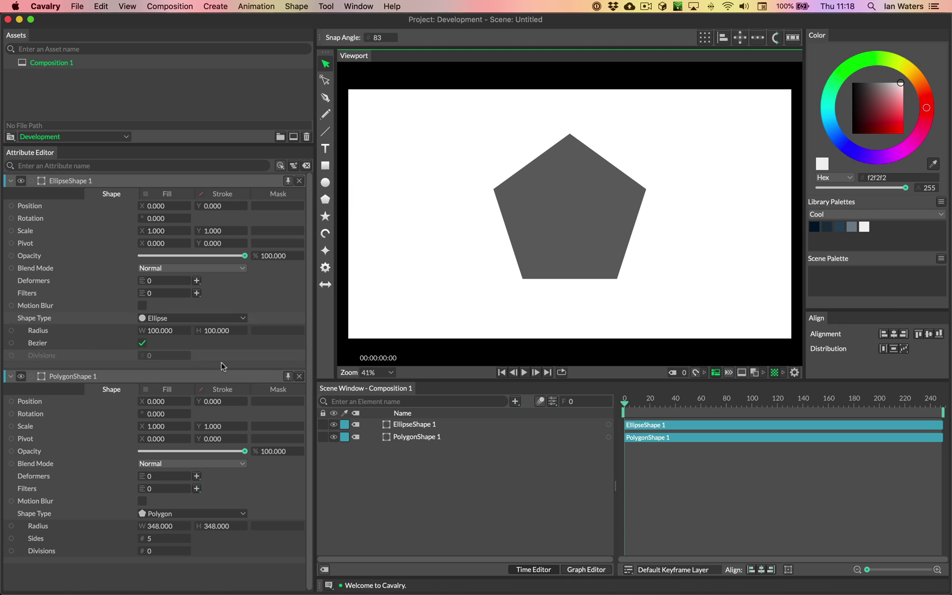
pyautogui.moveTo(165, 332); pyautogui.dragTo(293, 359)
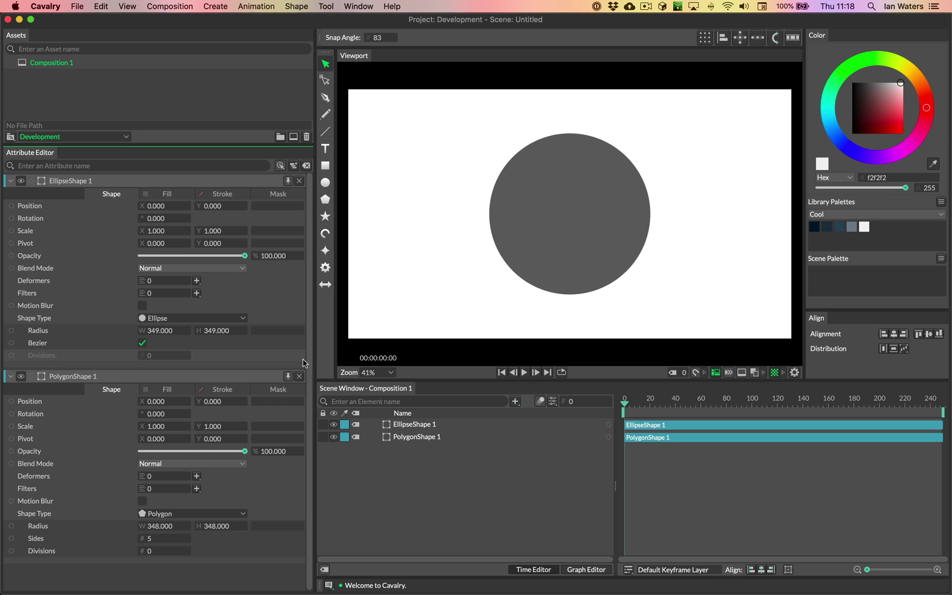
pyautogui.click(333, 425)
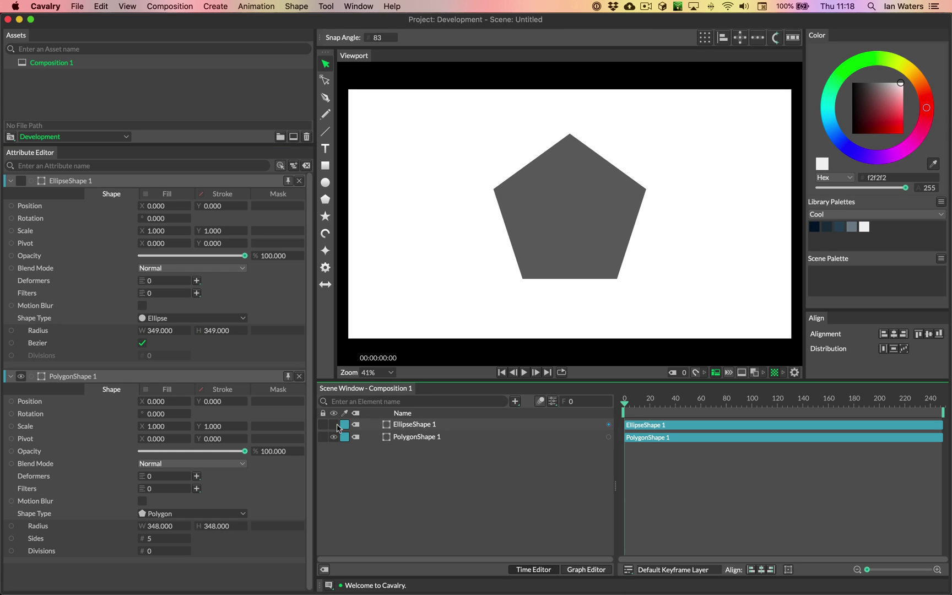
# Add a Morph deformer to PolygonShape 1 and bring up Morph 1's attributes.
pyautogui.click(409, 439)
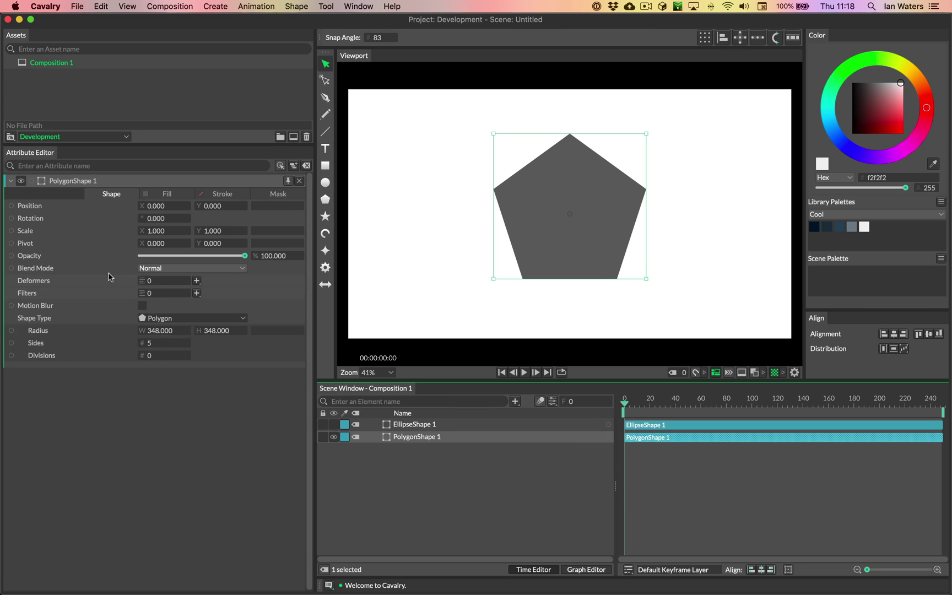
pyautogui.click(196, 281)
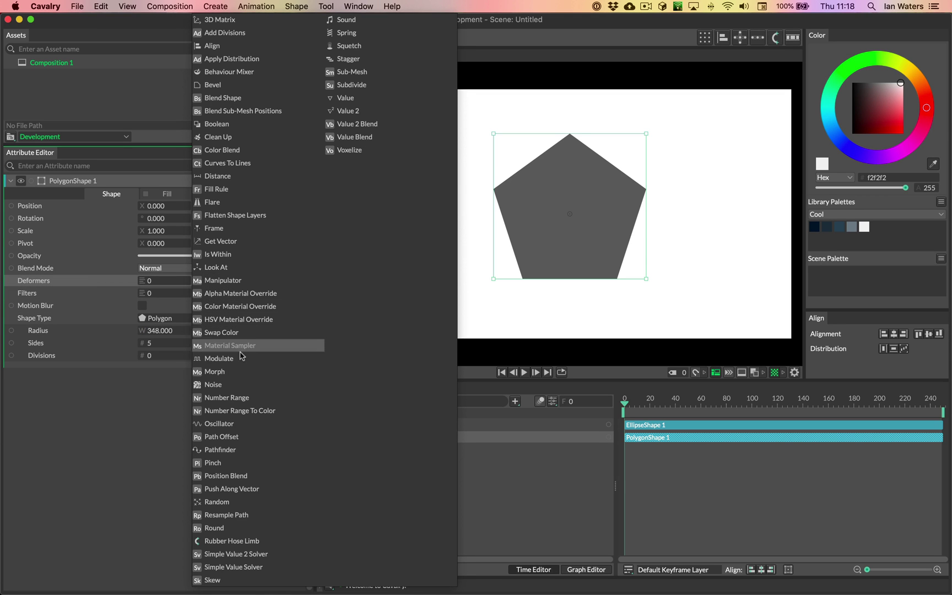
pyautogui.click(238, 372)
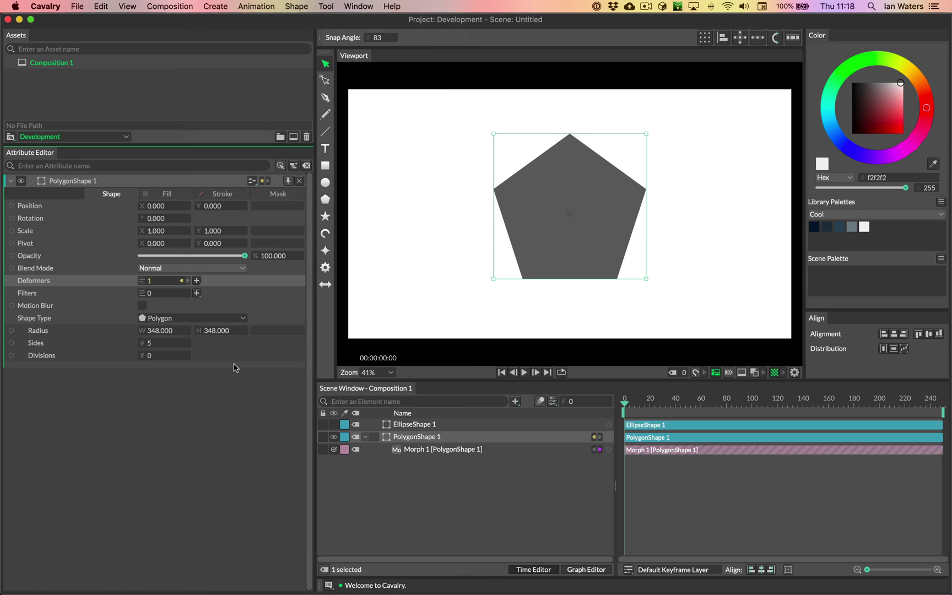
pyautogui.click(182, 281)
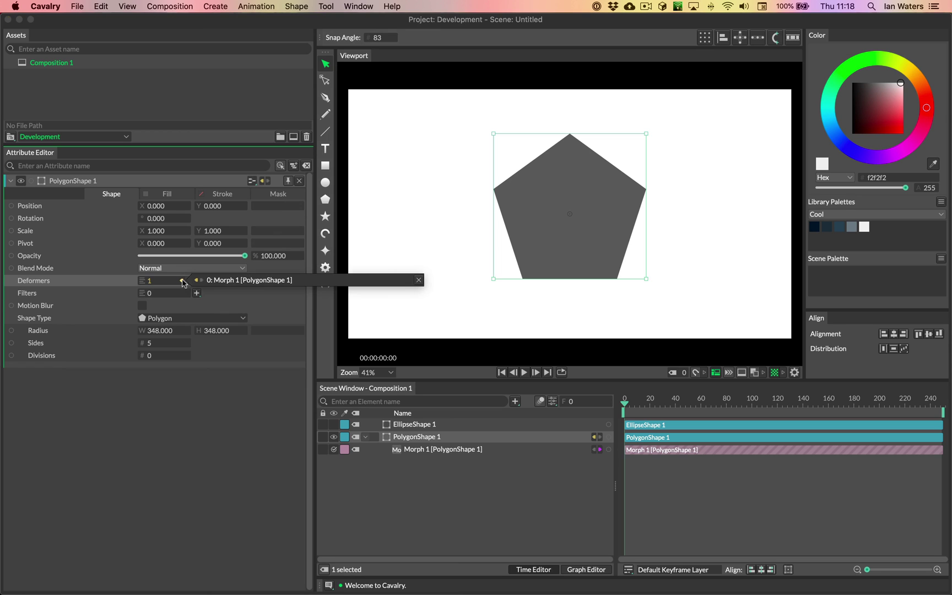
pyautogui.click(226, 281)
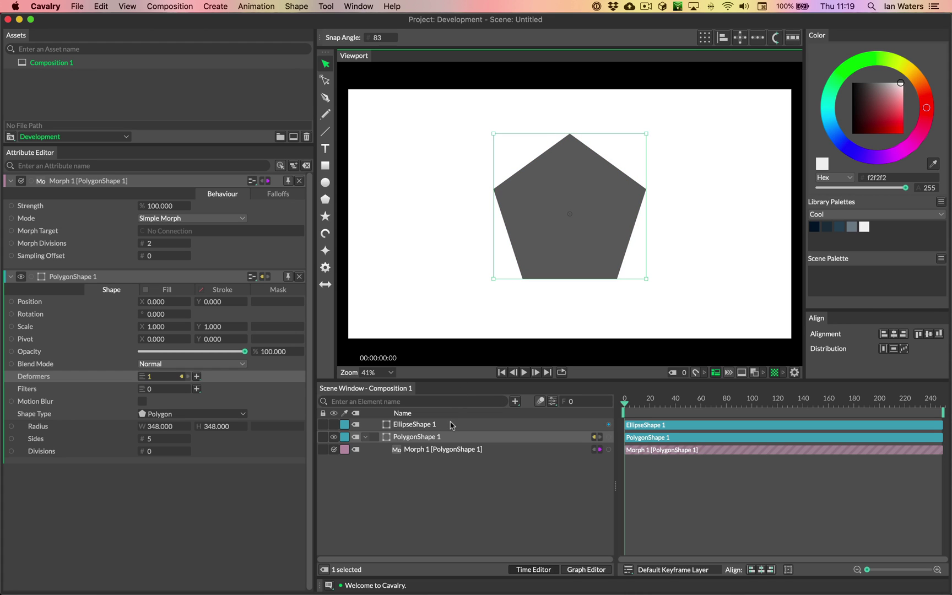
# Set EllipseShape 1 as Morph Target, test the strength, then delete the ellipse.
pyautogui.click(414, 427)
pyautogui.moveTo(414, 430); pyautogui.dragTo(58, 234)
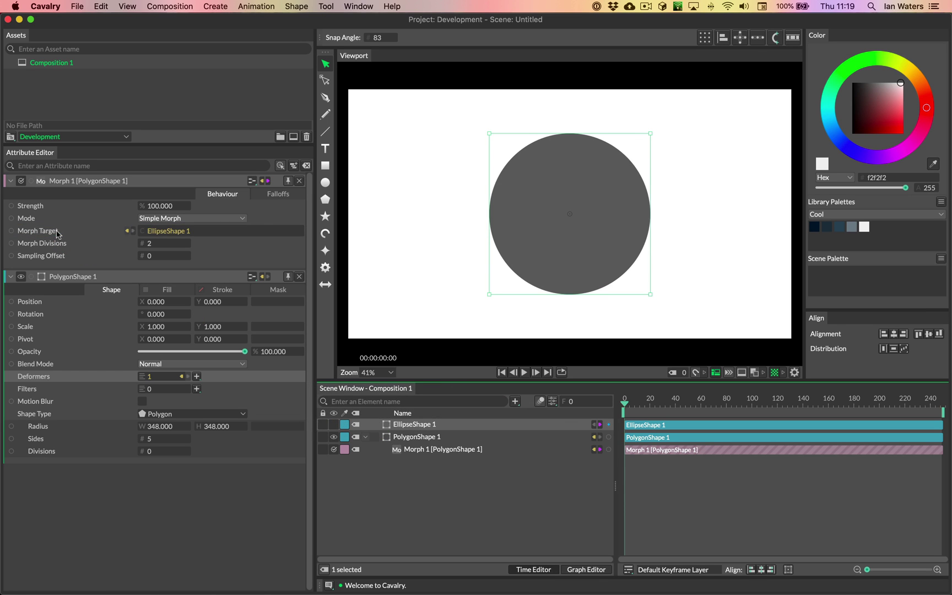
pyautogui.moveTo(139, 209); pyautogui.dragTo(75, 212)
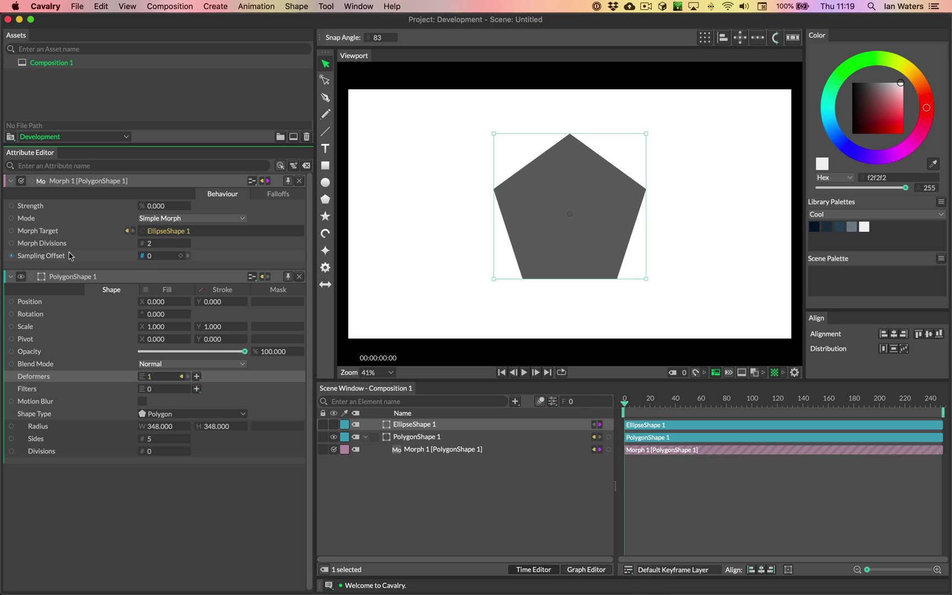
pyautogui.press('Delete')
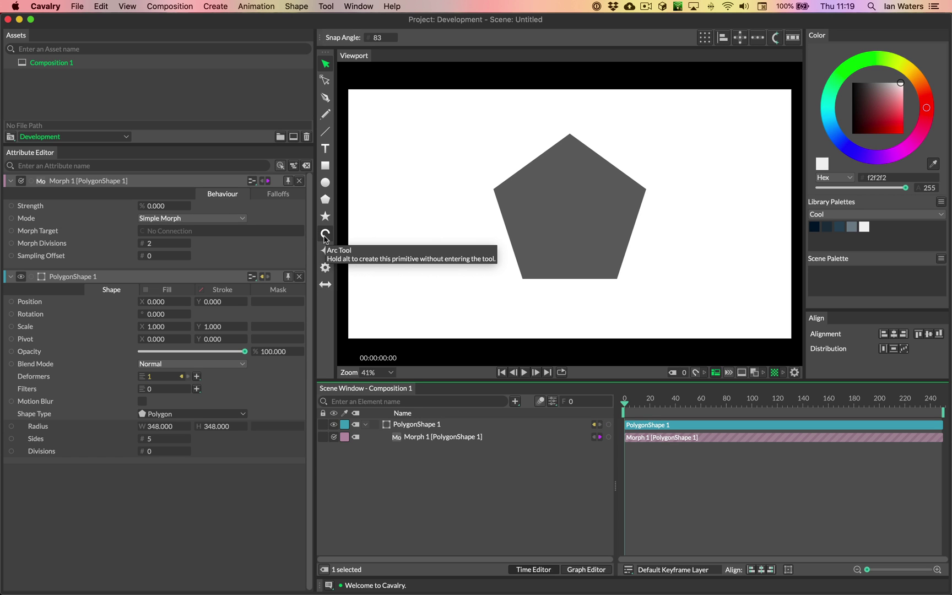
# Add an arc with outer radius 360, inner radius 214, start angle 222, and hide the pentagon.
pyautogui.click(325, 233)
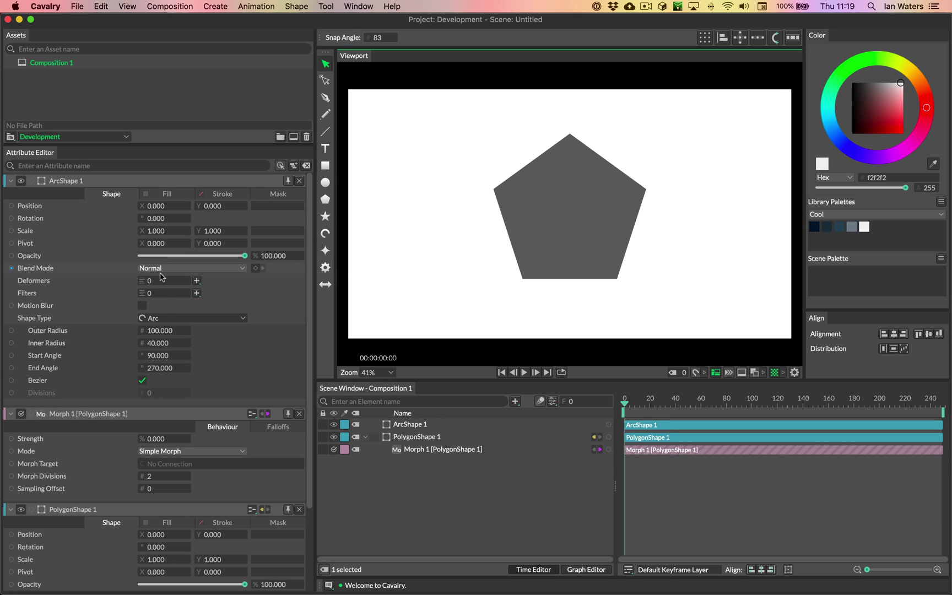
pyautogui.click(334, 438)
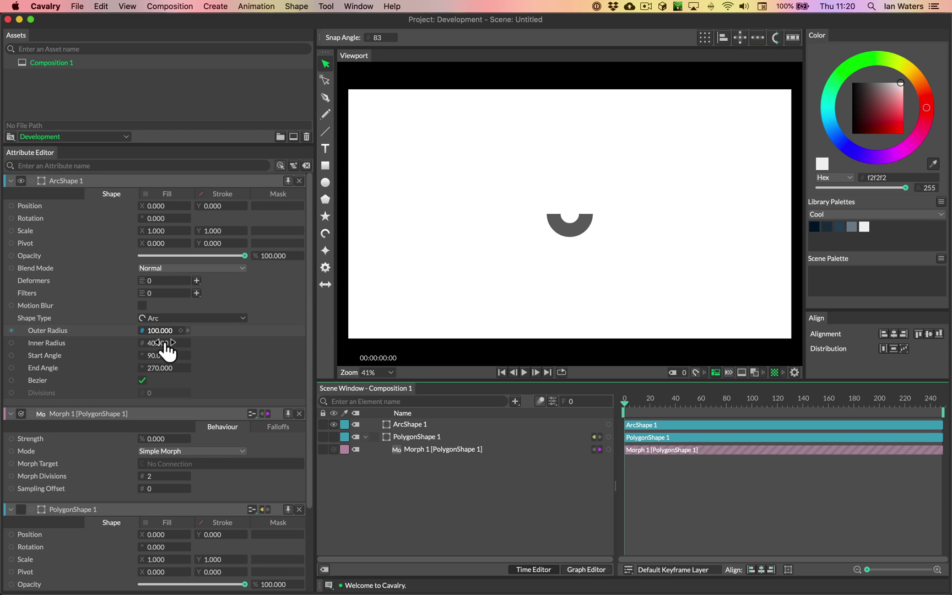
pyautogui.moveTo(166, 346); pyautogui.dragTo(313, 352)
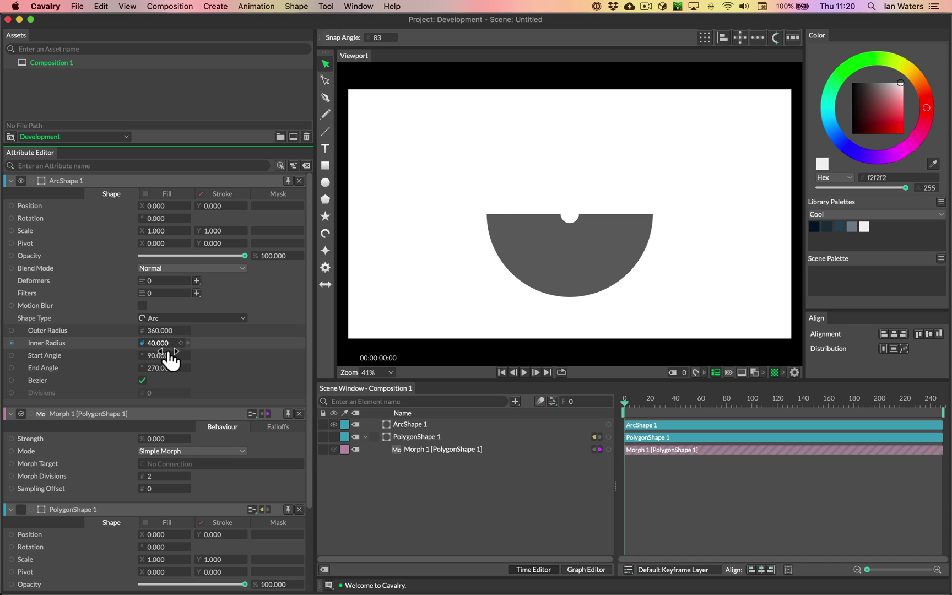
pyautogui.moveTo(169, 352); pyautogui.dragTo(260, 360)
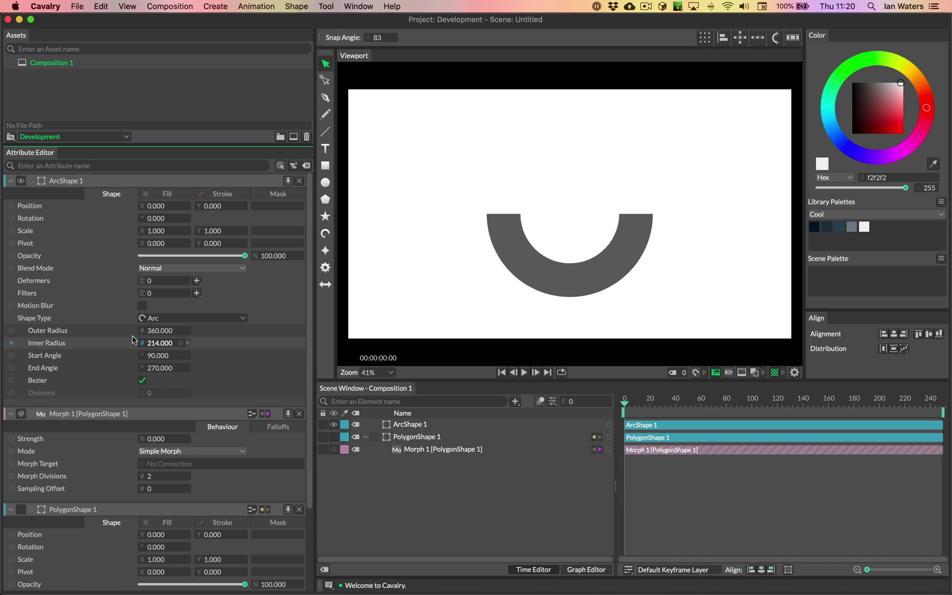
pyautogui.moveTo(164, 357); pyautogui.dragTo(298, 410)
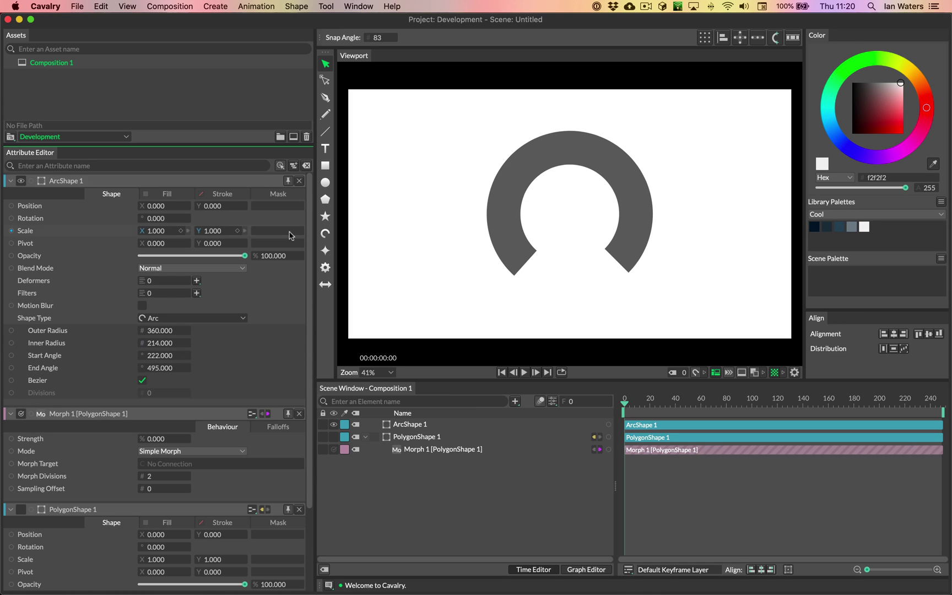
# Make ArcShape 1 the Morph Target of Morph 1.
pyautogui.click(299, 180)
pyautogui.click(439, 450)
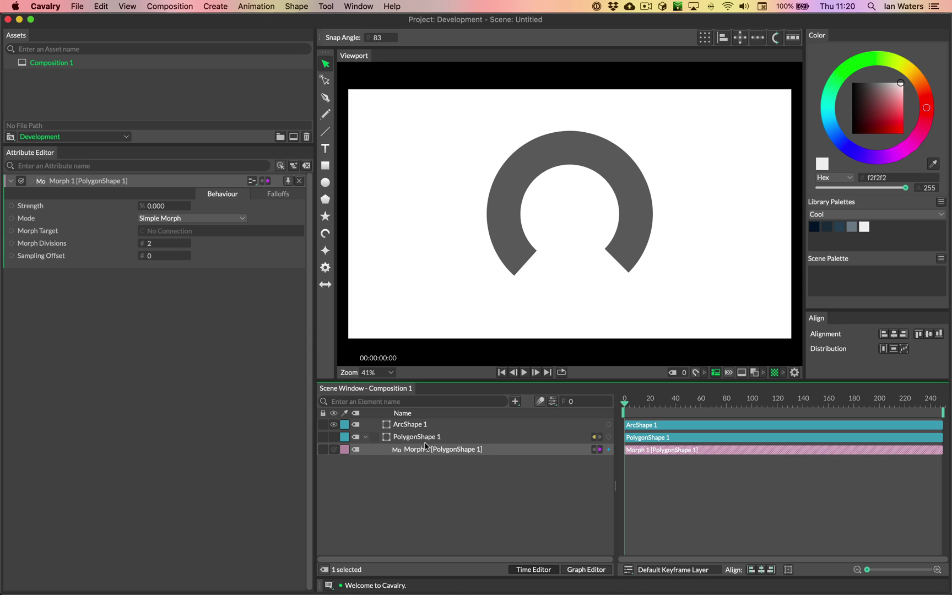
pyautogui.moveTo(410, 424); pyautogui.dragTo(36, 230)
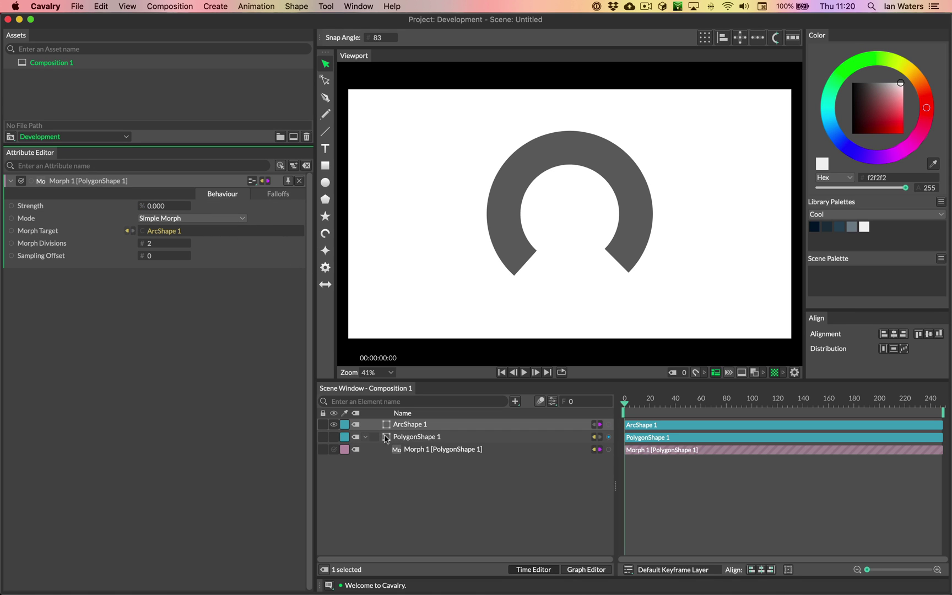
# Hide the arc, show the pentagon, and set morph strength to 54%.
pyautogui.click(333, 425)
pyautogui.click(334, 437)
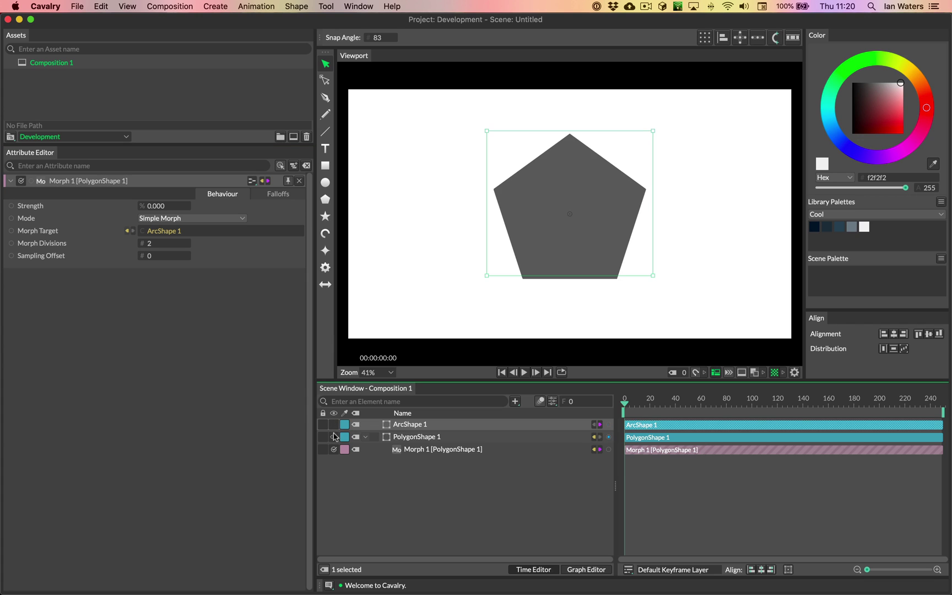
pyautogui.click(402, 482)
pyautogui.moveTo(153, 218); pyautogui.dragTo(192, 270)
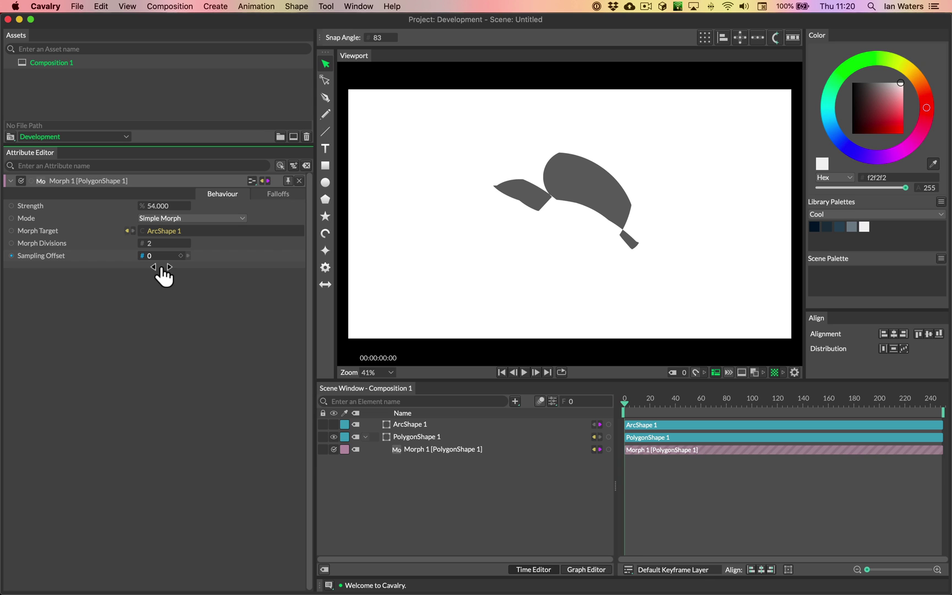
# Raise Morph 1's sampling offset to 720, previewing strengths and ending at 100%.
pyautogui.moveTo(164, 273); pyautogui.dragTo(406, 343)
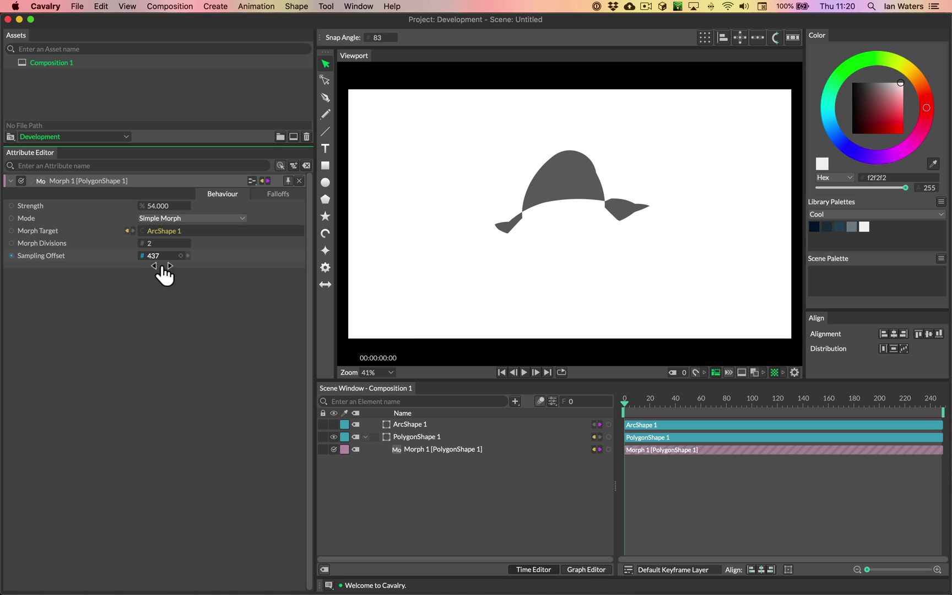
pyautogui.moveTo(164, 272); pyautogui.dragTo(178, 274)
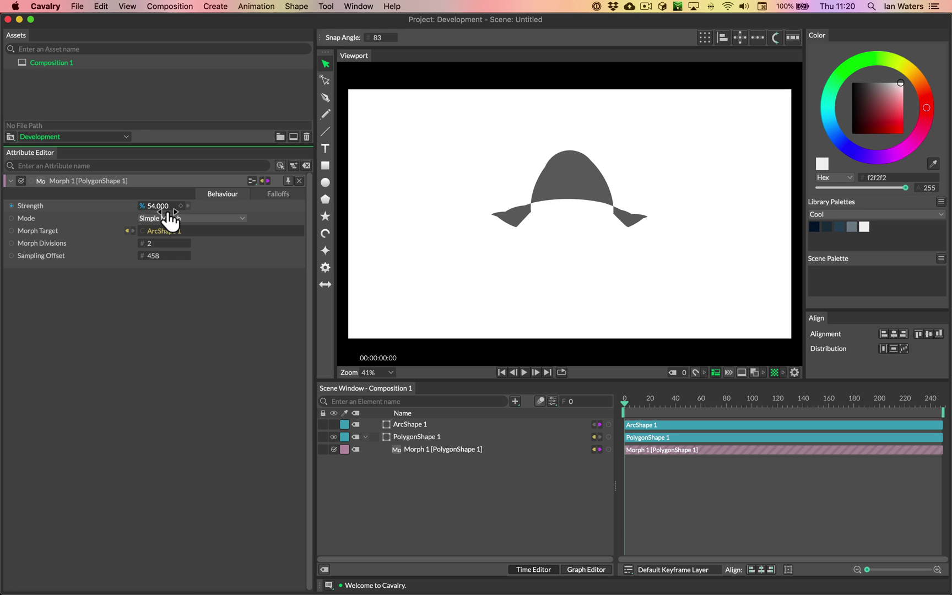
pyautogui.moveTo(159, 213); pyautogui.dragTo(245, 221)
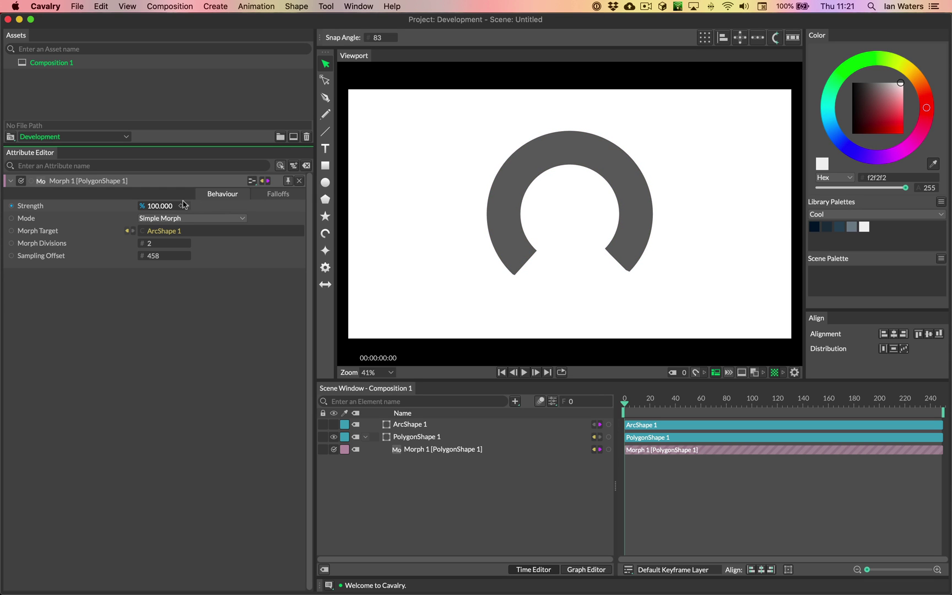
pyautogui.moveTo(168, 216); pyautogui.dragTo(100, 228)
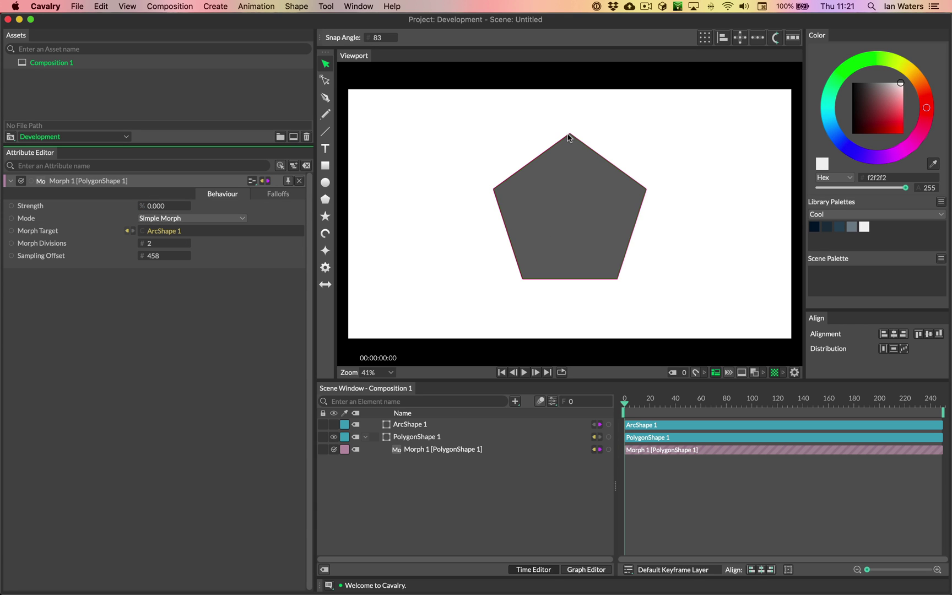
pyautogui.moveTo(200, 218); pyautogui.dragTo(255, 218)
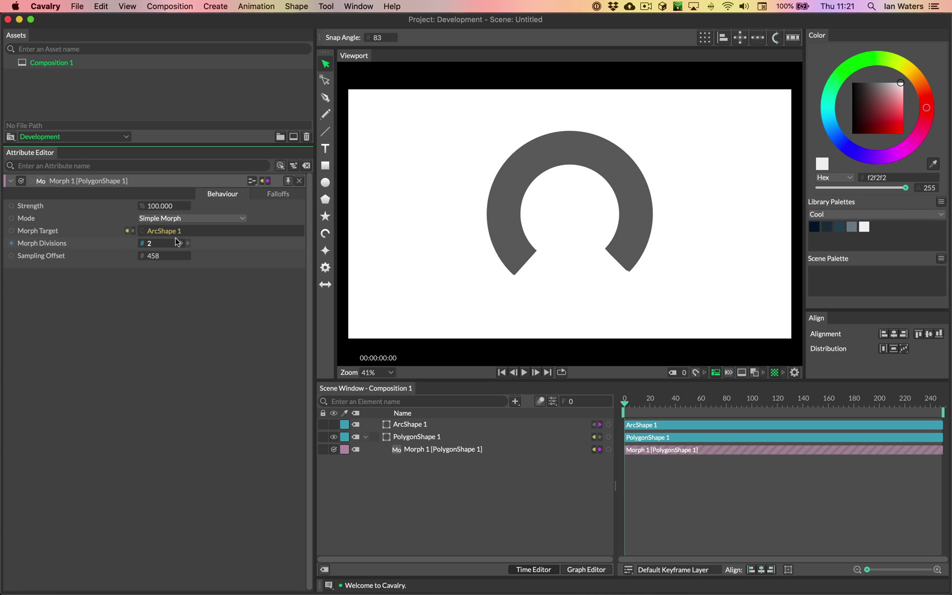
pyautogui.moveTo(168, 221); pyautogui.dragTo(308, 281)
pyautogui.moveTo(171, 214); pyautogui.dragTo(240, 258)
# Show the arc, hide the pentagon, and inspect the arc's points in point-editing mode.
pyautogui.click(410, 424)
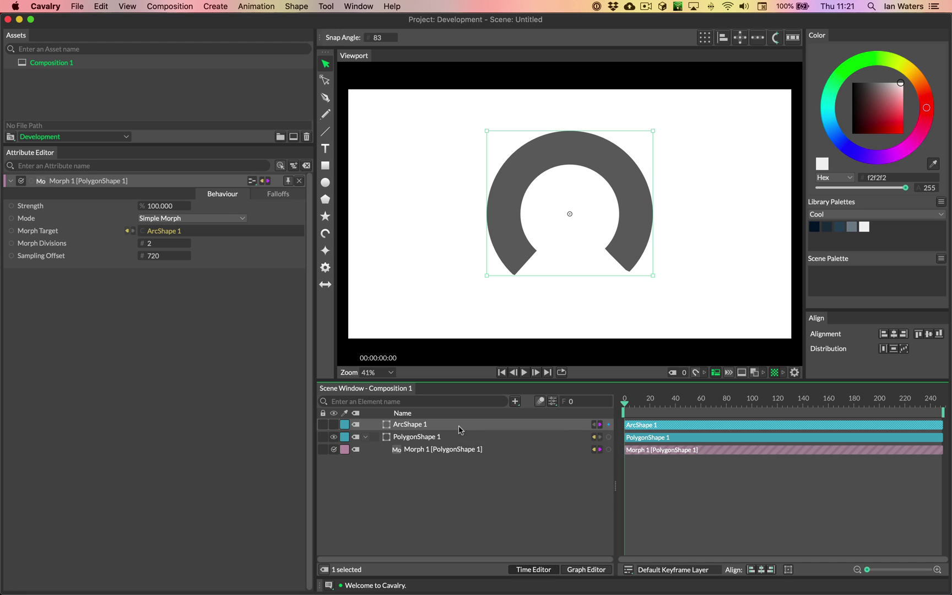
pyautogui.click(295, 6)
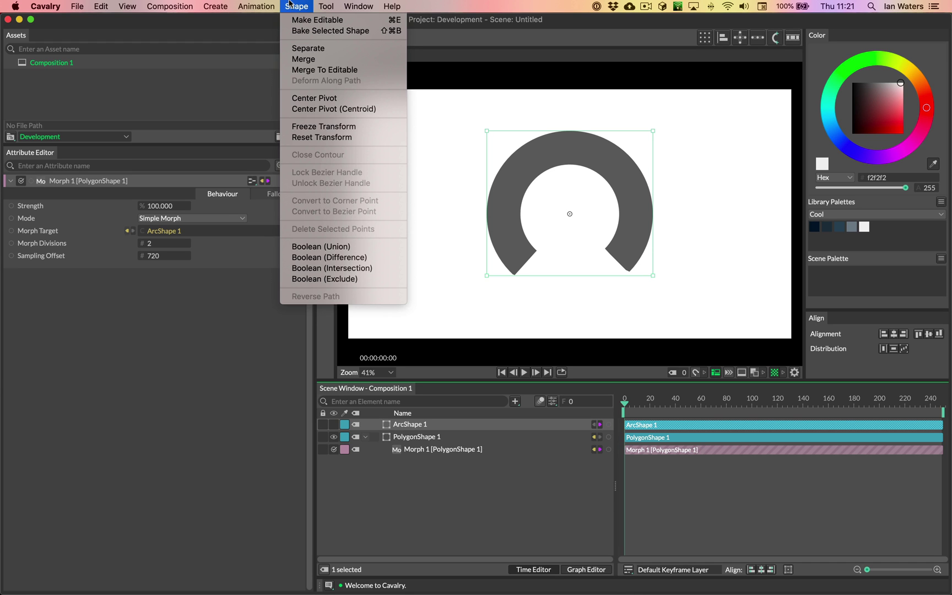
pyautogui.click(290, 5)
pyautogui.click(324, 80)
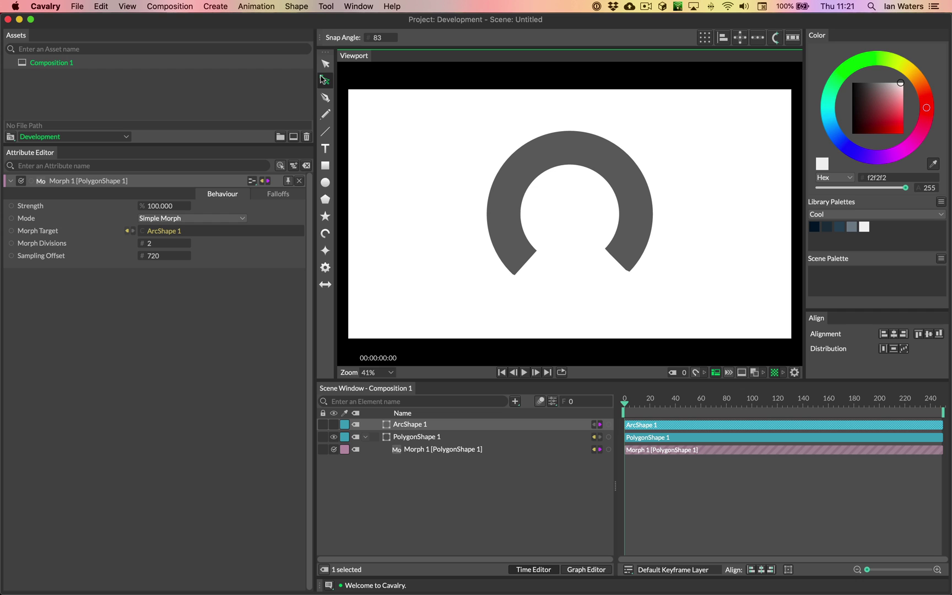
pyautogui.click(553, 158)
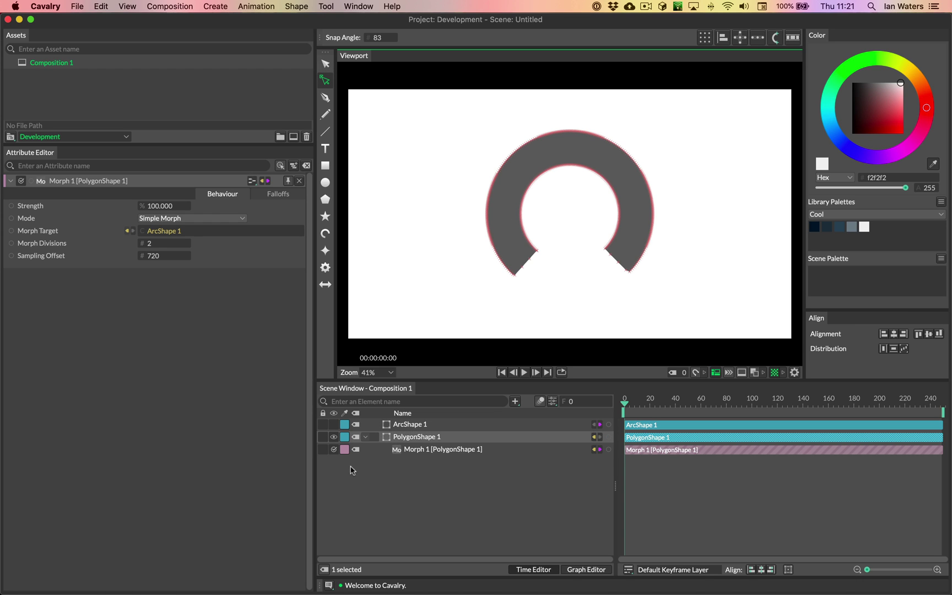
pyautogui.click(334, 436)
pyautogui.click(405, 425)
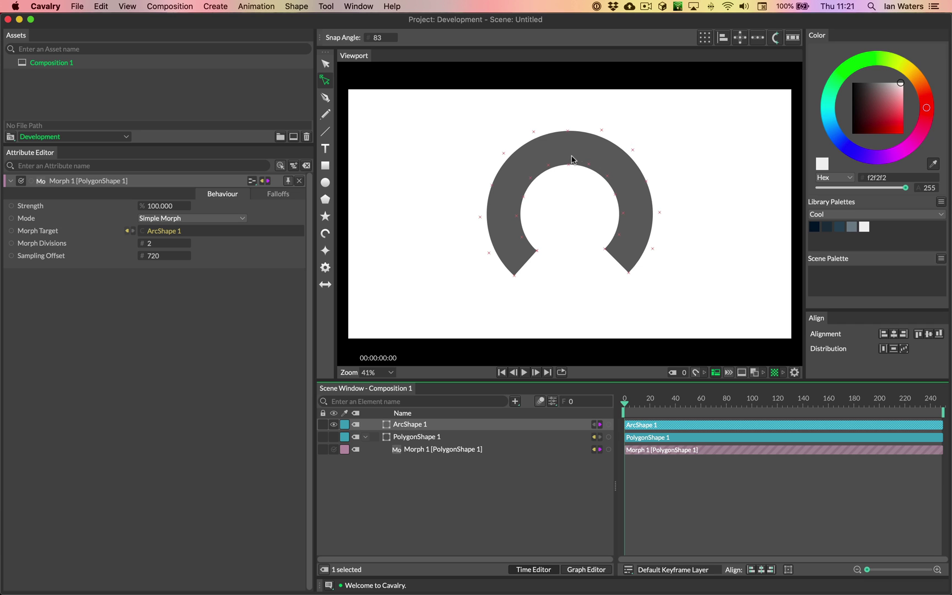
# Make ArcShape 1 editable, testing and undoing two point moves.
pyautogui.click(297, 7)
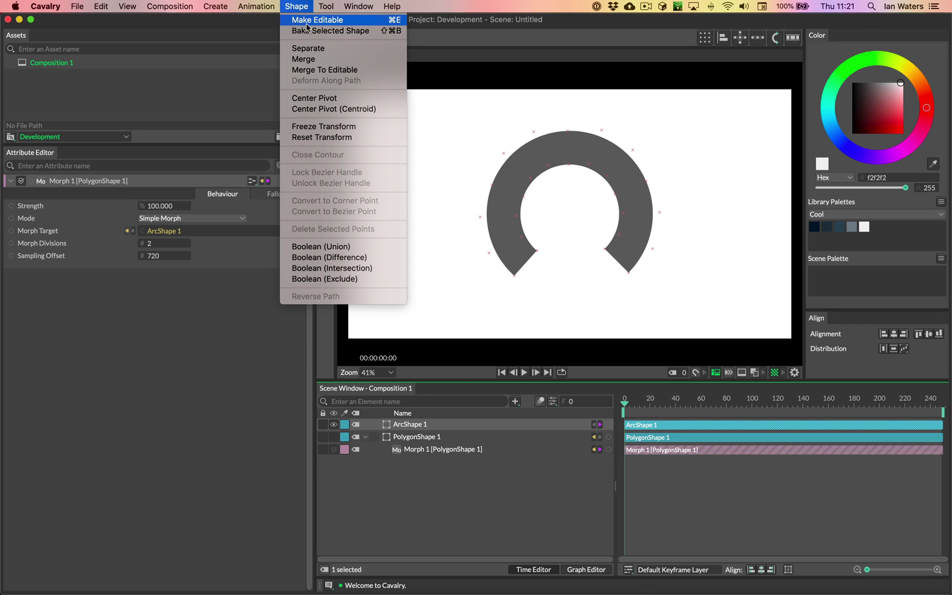
pyautogui.click(307, 24)
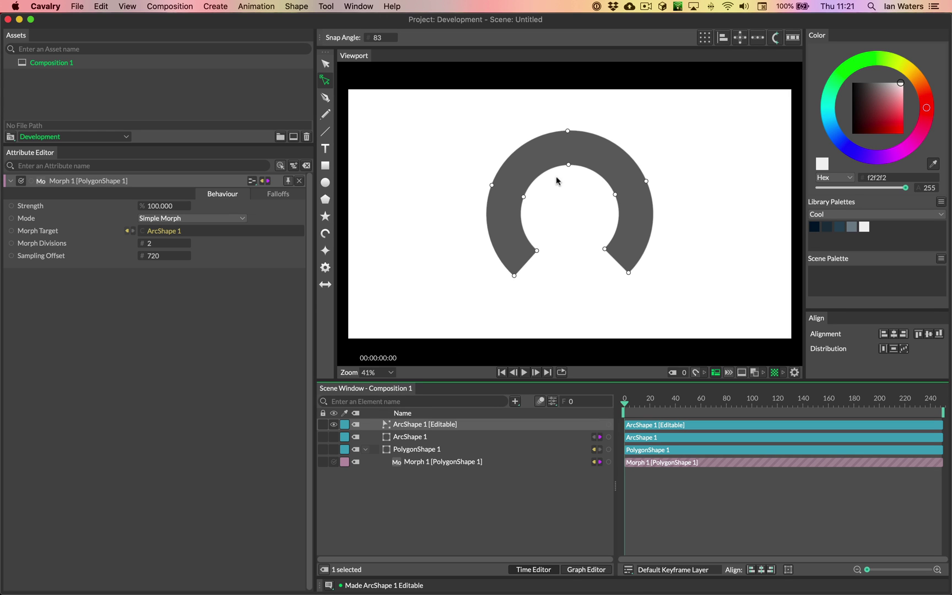
pyautogui.moveTo(569, 172); pyautogui.dragTo(571, 232)
pyautogui.press('super+z')
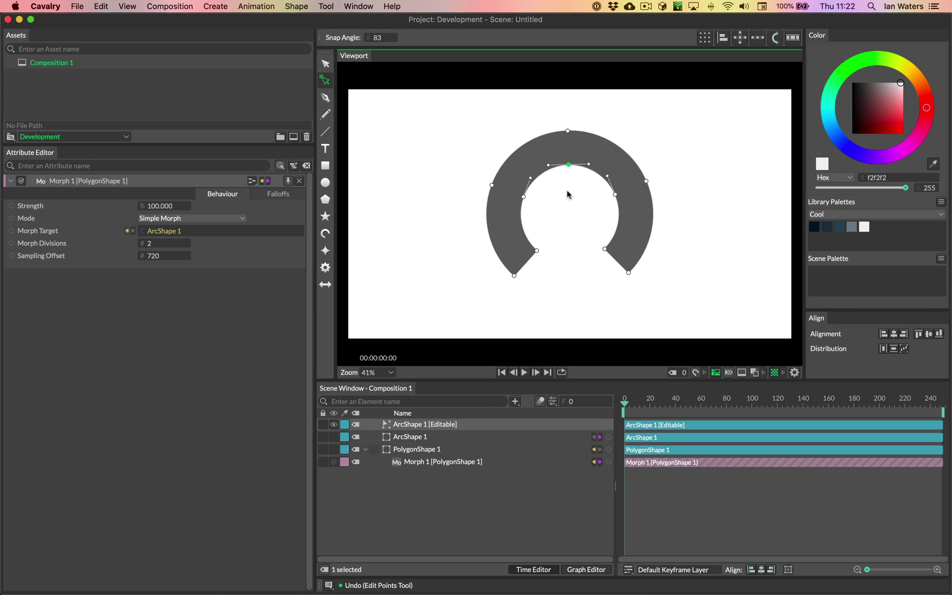
pyautogui.moveTo(568, 131); pyautogui.dragTo(568, 97)
pyautogui.press('super+z')
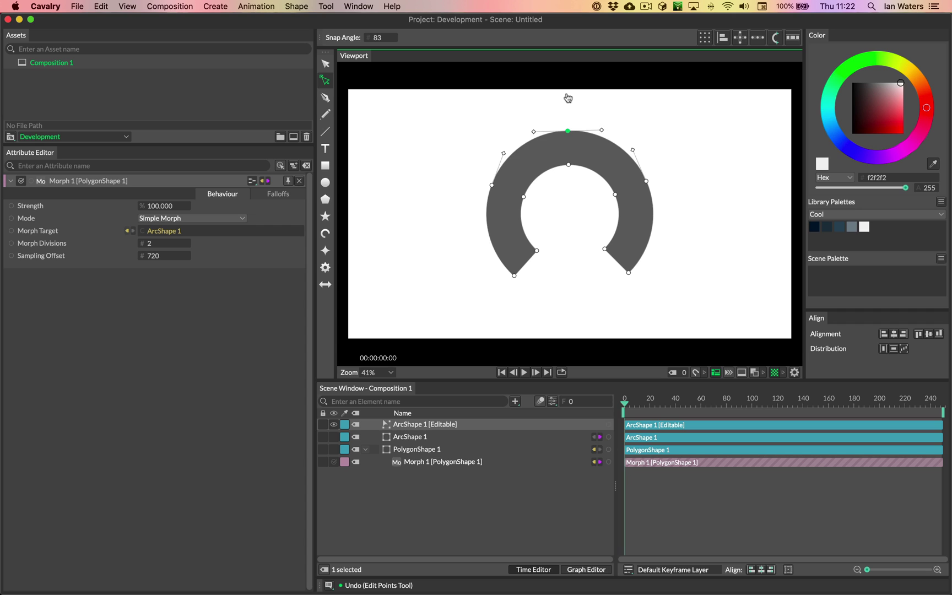
# Delete the original ArcShape 1 and reverse the editable arc's path direction.
pyautogui.click(403, 438)
pyautogui.press('Delete')
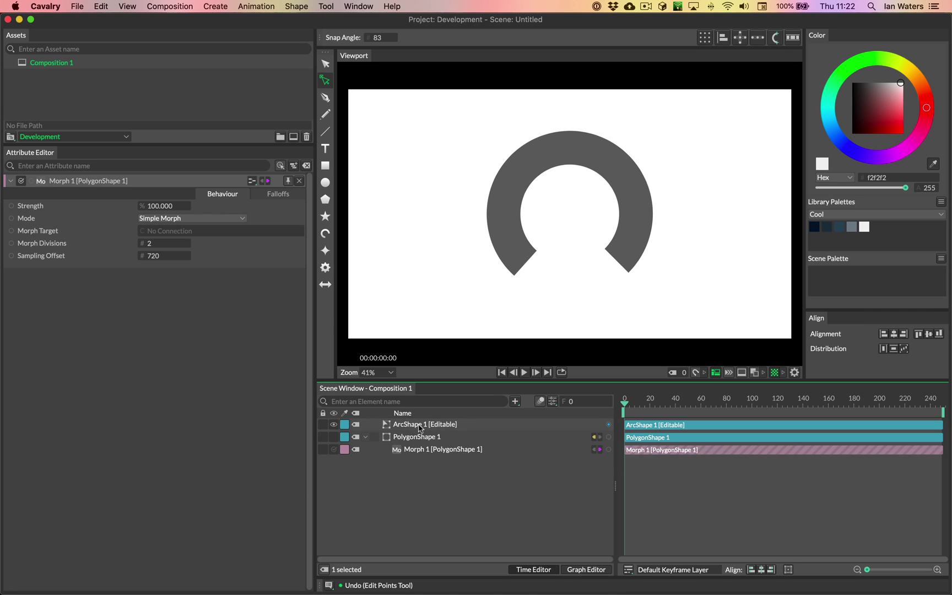
pyautogui.click(414, 427)
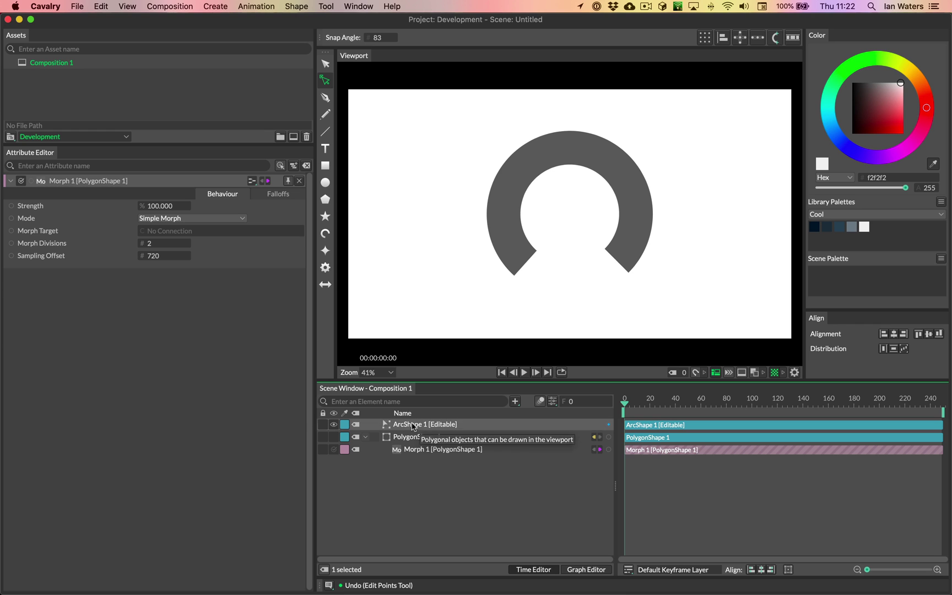
pyautogui.click(272, 6)
pyautogui.moveTo(296, 6)
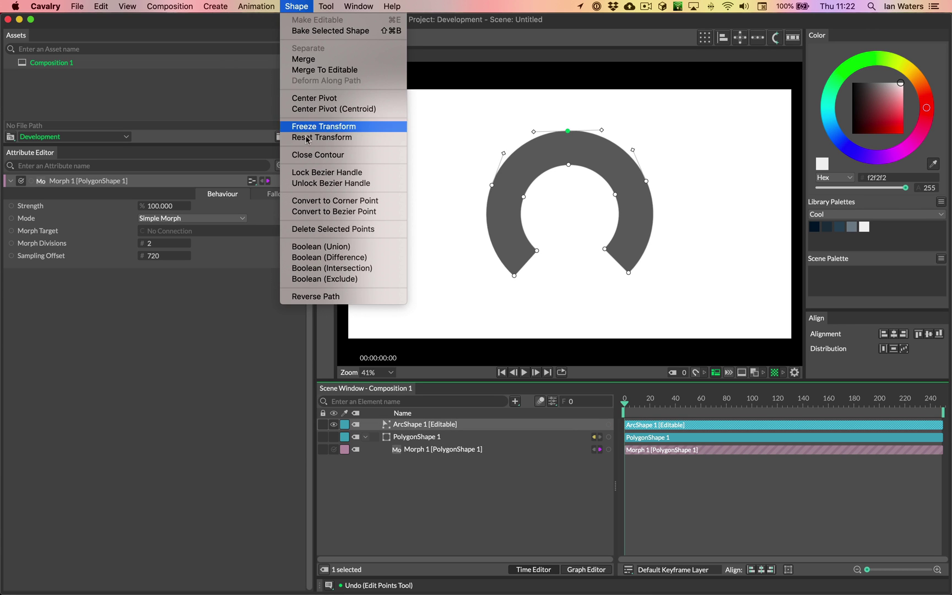
pyautogui.click(318, 298)
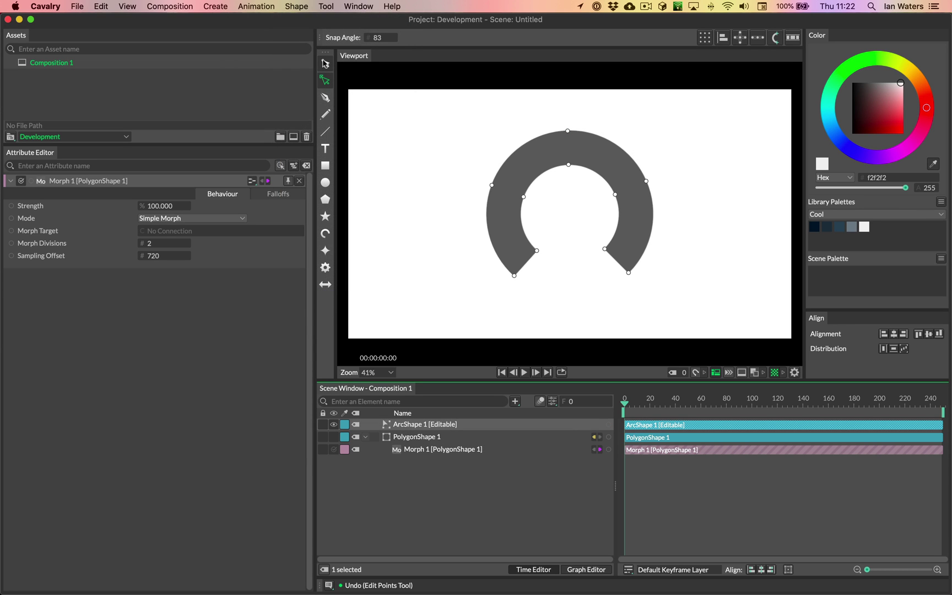
pyautogui.click(325, 65)
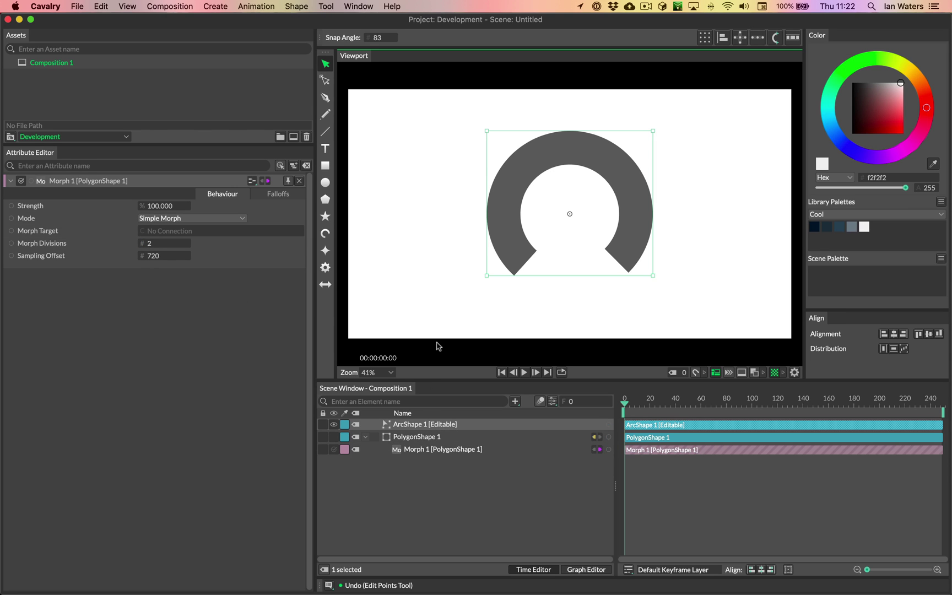
# Target ArcShape 1 [Editable] in the Morph at 100% strength, showing the pentagon instead.
pyautogui.moveTo(422, 430); pyautogui.dragTo(102, 216)
pyautogui.moveTo(182, 225); pyautogui.dragTo(410, 501)
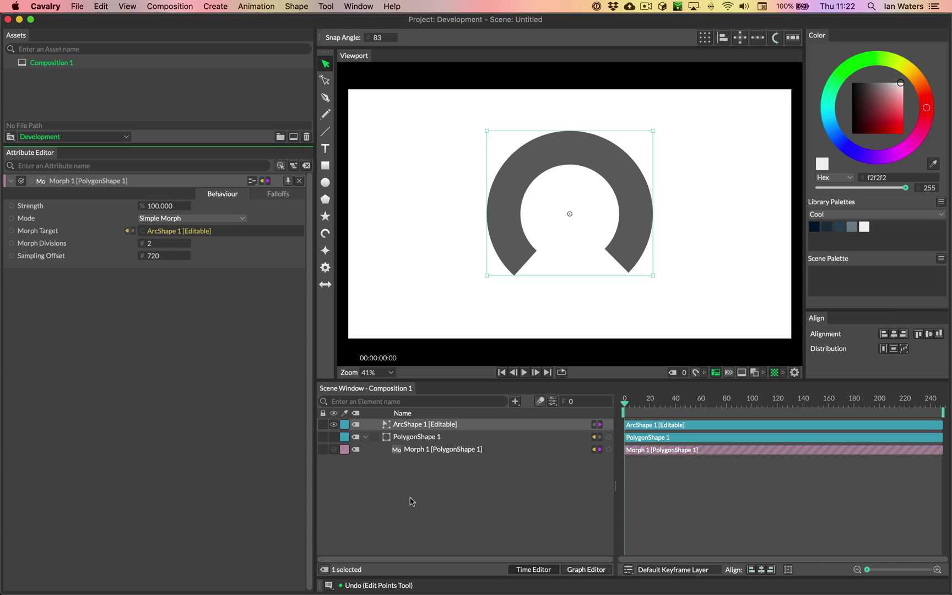
pyautogui.click(334, 435)
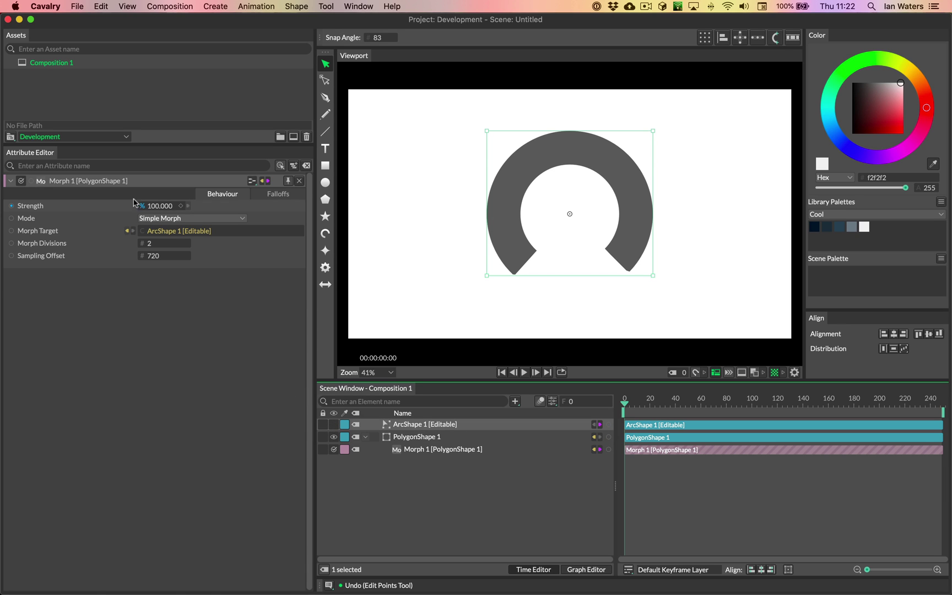
# With sampling offset 912, sweep Morph strength between 0 and 100 to compare shapes.
pyautogui.moveTo(160, 216); pyautogui.dragTo(268, 314)
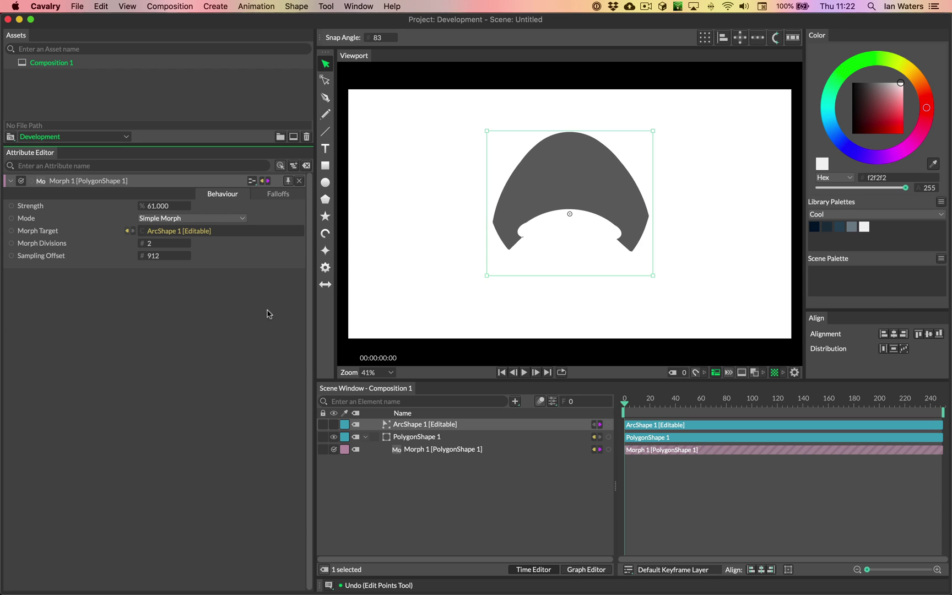
pyautogui.moveTo(172, 216); pyautogui.dragTo(216, 245)
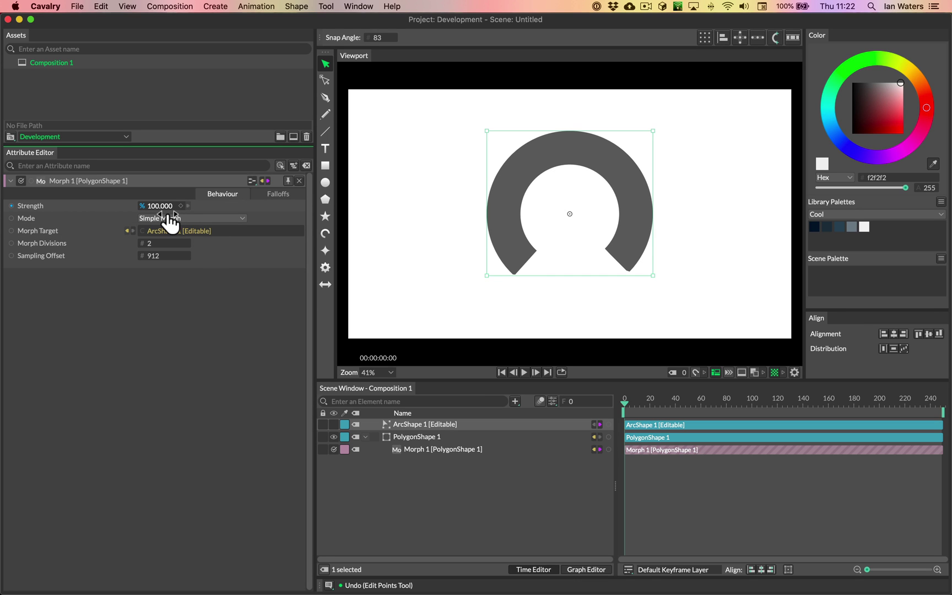
pyautogui.moveTo(168, 219); pyautogui.dragTo(188, 244)
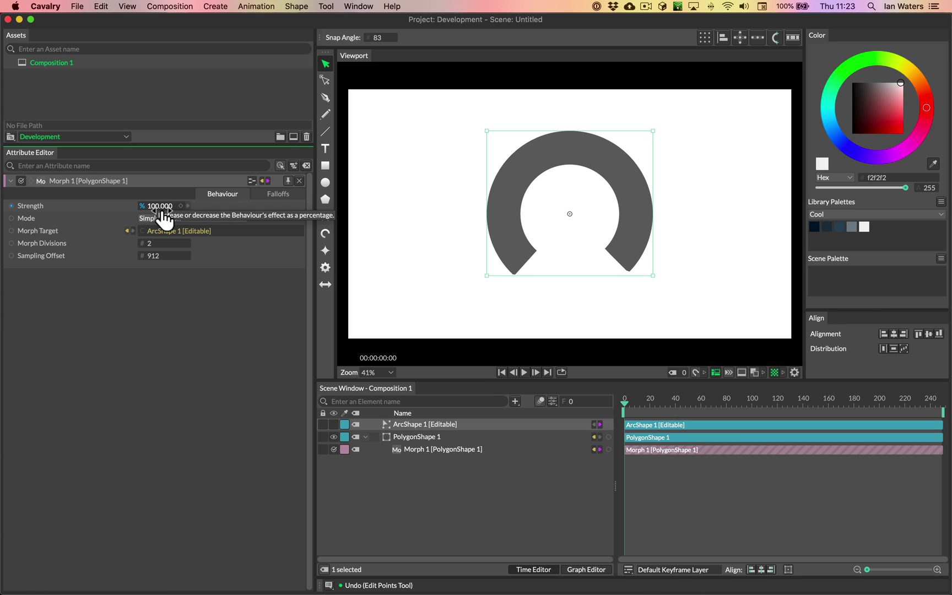
pyautogui.moveTo(164, 214); pyautogui.dragTo(183, 231)
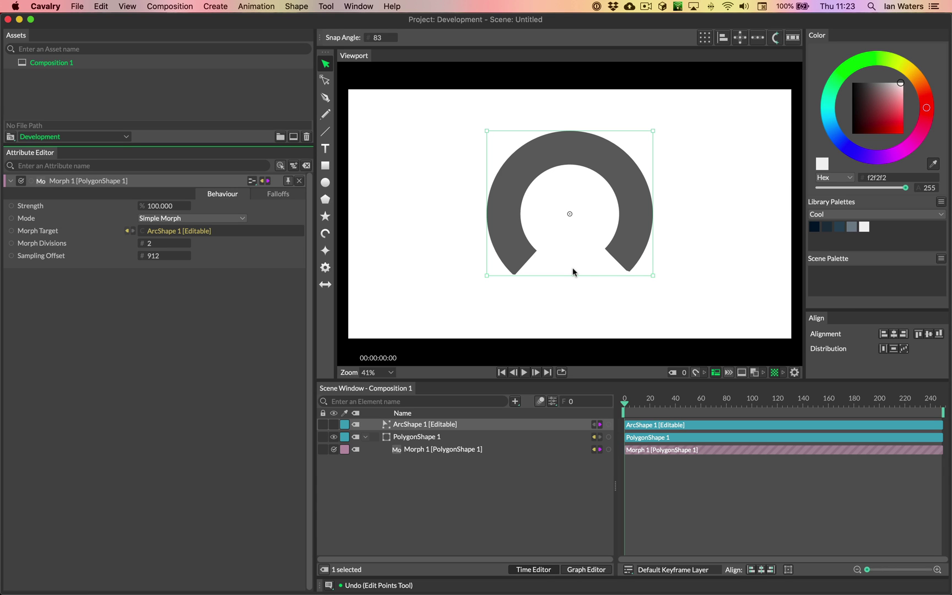
# Zoom the viewport from 41% to 108% on the arc's lower ends.
pyautogui.scroll(10, 592, 270)
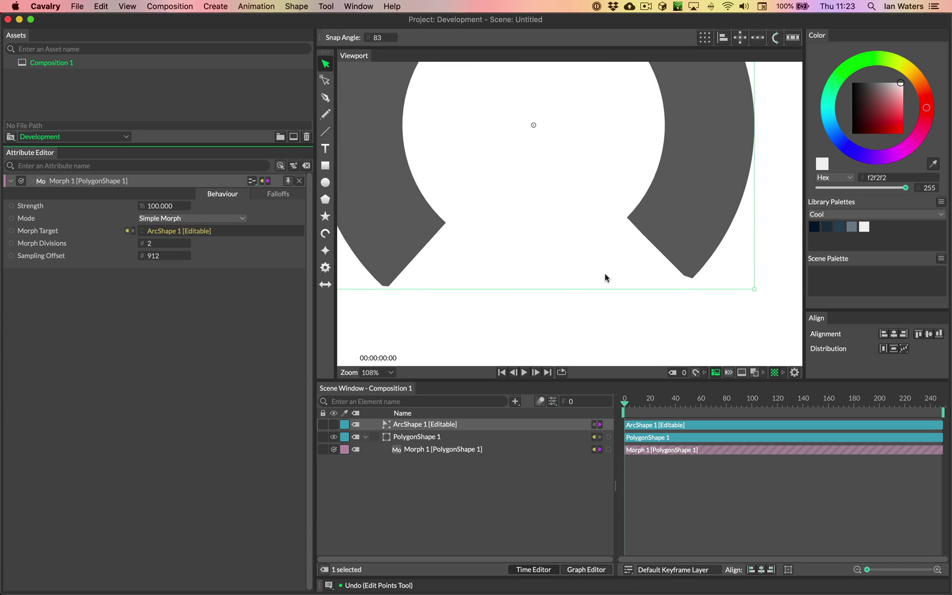
# Set Morph 1's Morph Divisions to 8.
pyautogui.click(155, 245)
pyautogui.write('10')
pyautogui.press('Return')
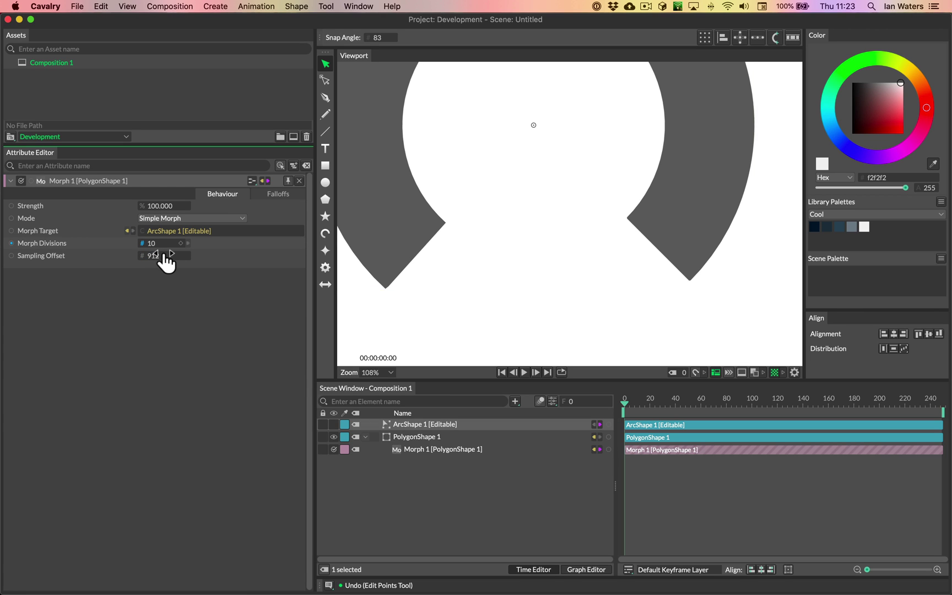
pyautogui.press('Down')
pyautogui.press('Down')
pyautogui.press('Return')
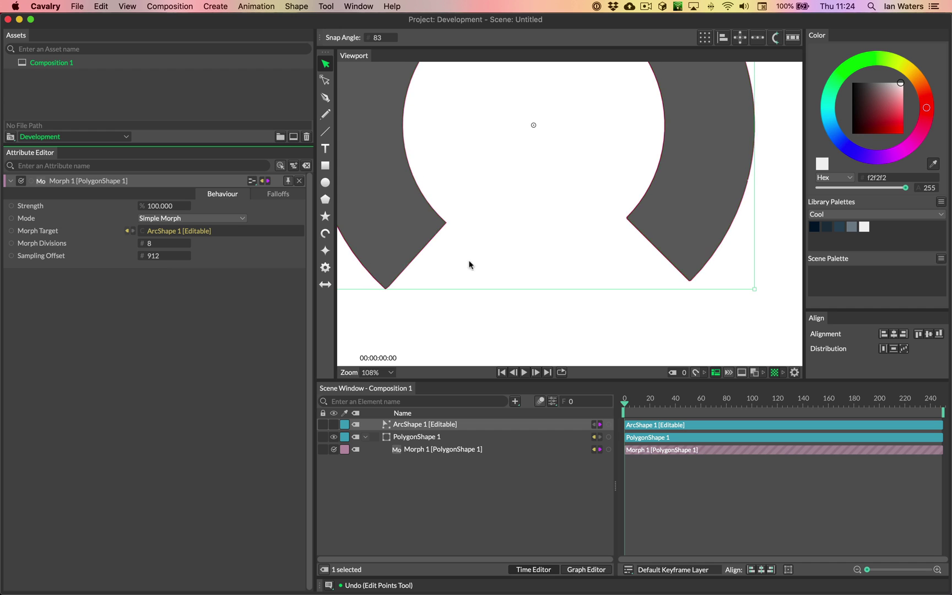
# Preview the morph at 48 strength and set the Sampling Offset to 1578.
pyautogui.scroll(-5, 494, 267)
pyautogui.click(501, 308)
pyautogui.scroll(-1, 501, 307)
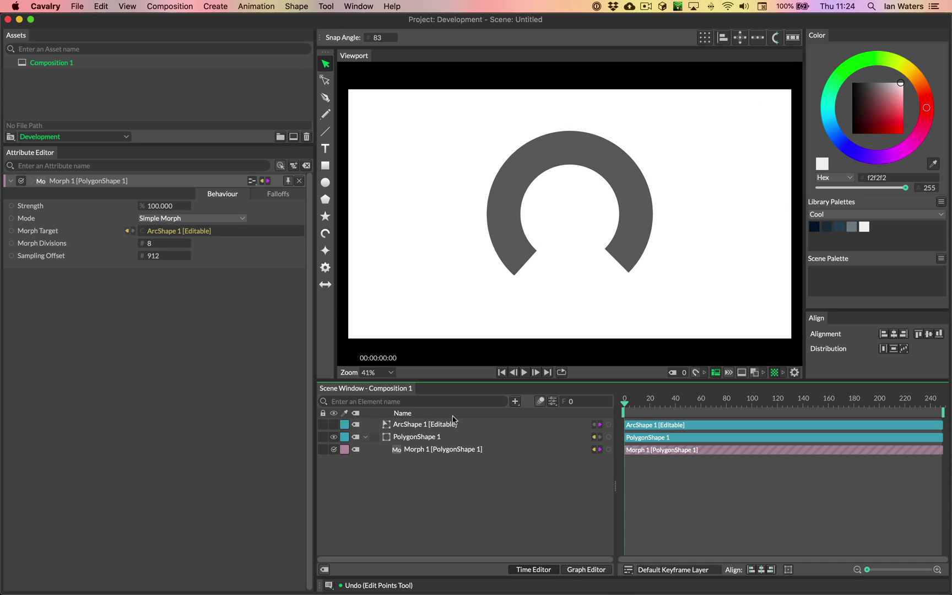
pyautogui.moveTo(165, 206); pyautogui.dragTo(138, 214)
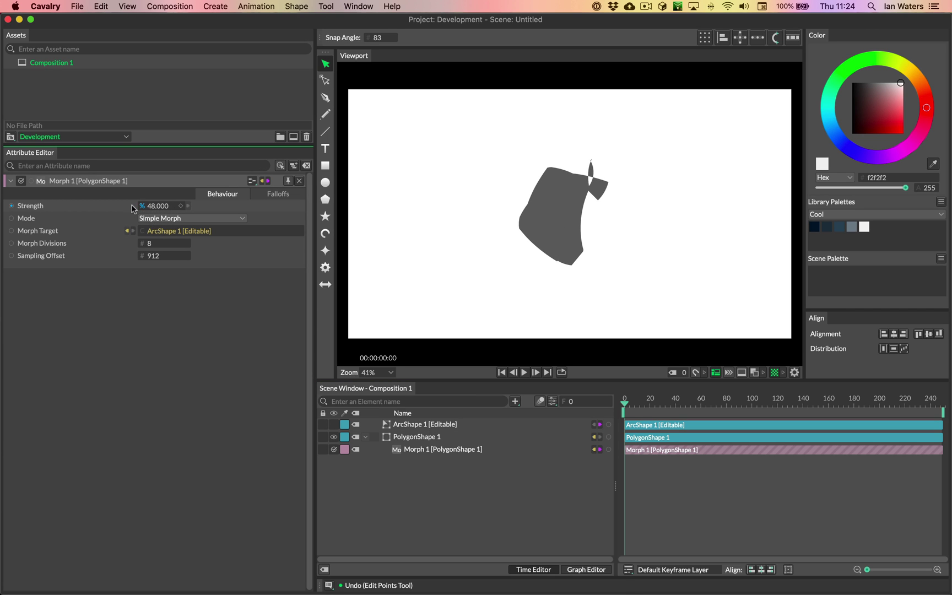
pyautogui.moveTo(171, 268); pyautogui.dragTo(347, 286)
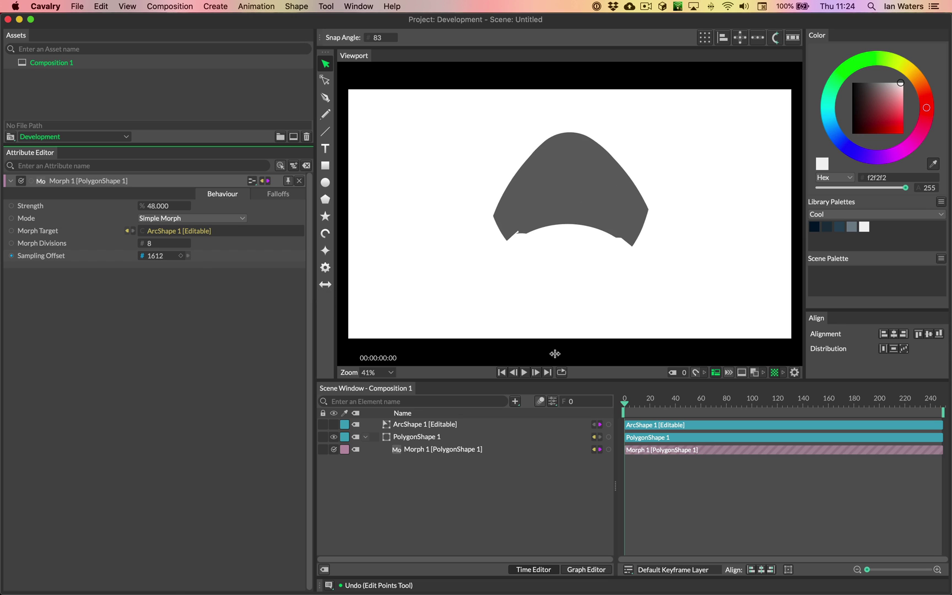
pyautogui.moveTo(555, 354); pyautogui.dragTo(542, 355)
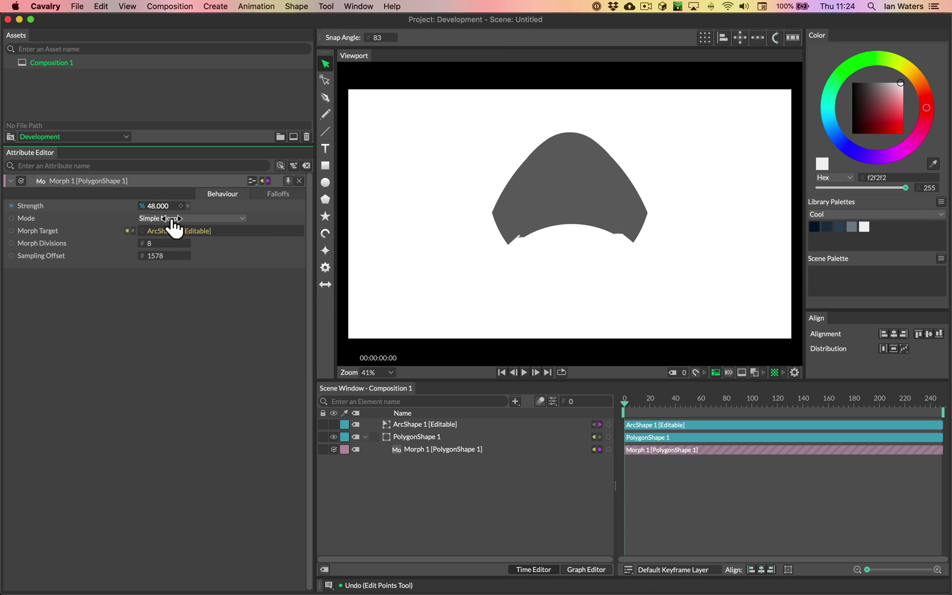
pyautogui.moveTo(162, 206); pyautogui.dragTo(233, 250)
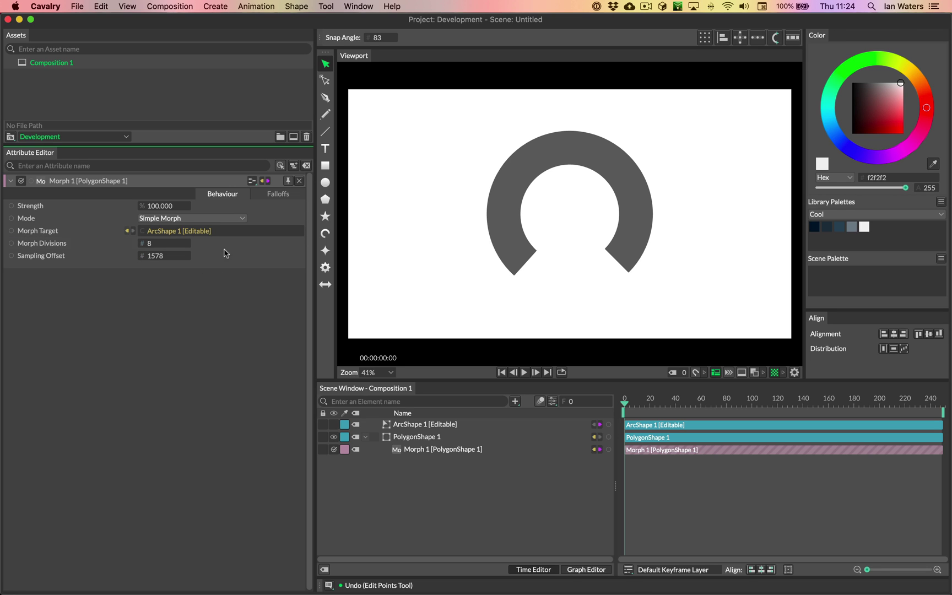
# Hide the pentagon and add a star with radius 432, inner radius 242 and 16 points.
pyautogui.click(334, 437)
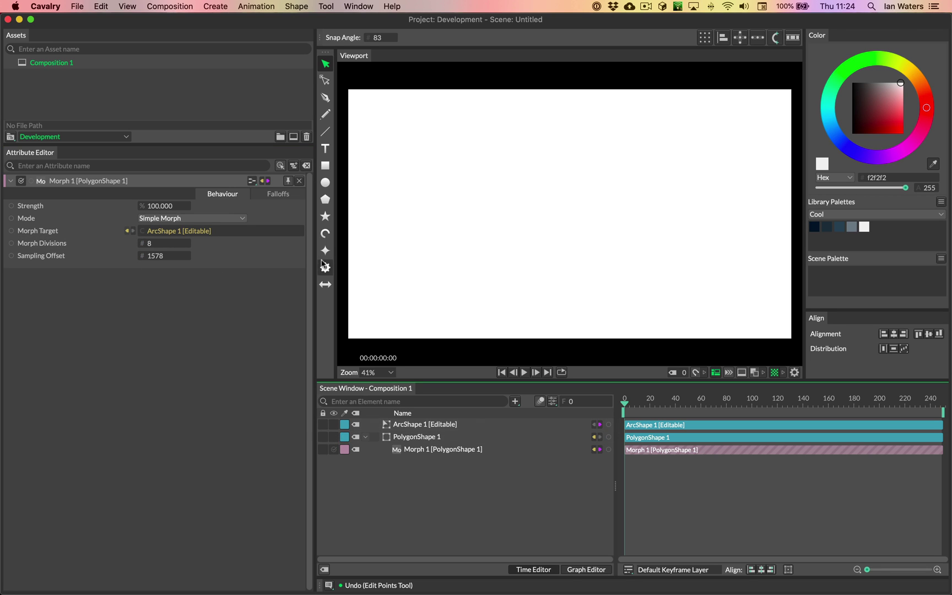
pyautogui.click(325, 217)
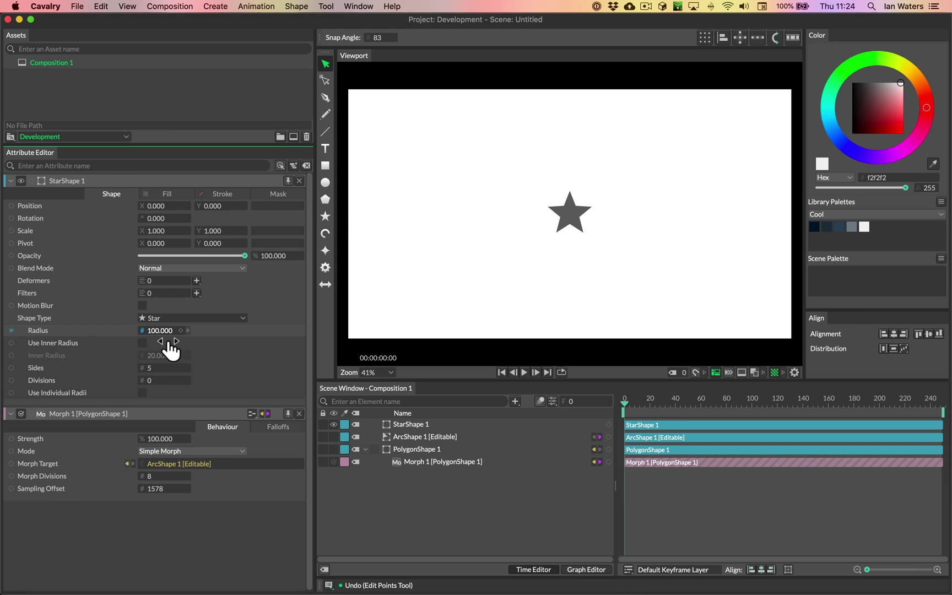
pyautogui.moveTo(170, 335); pyautogui.dragTo(339, 354)
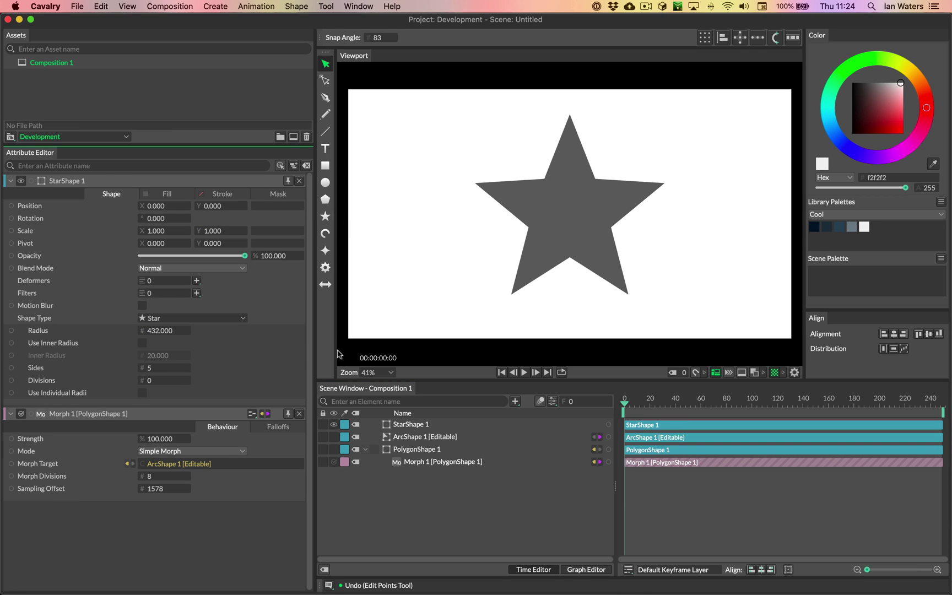
pyautogui.click(142, 342)
pyautogui.moveTo(157, 362); pyautogui.dragTo(244, 368)
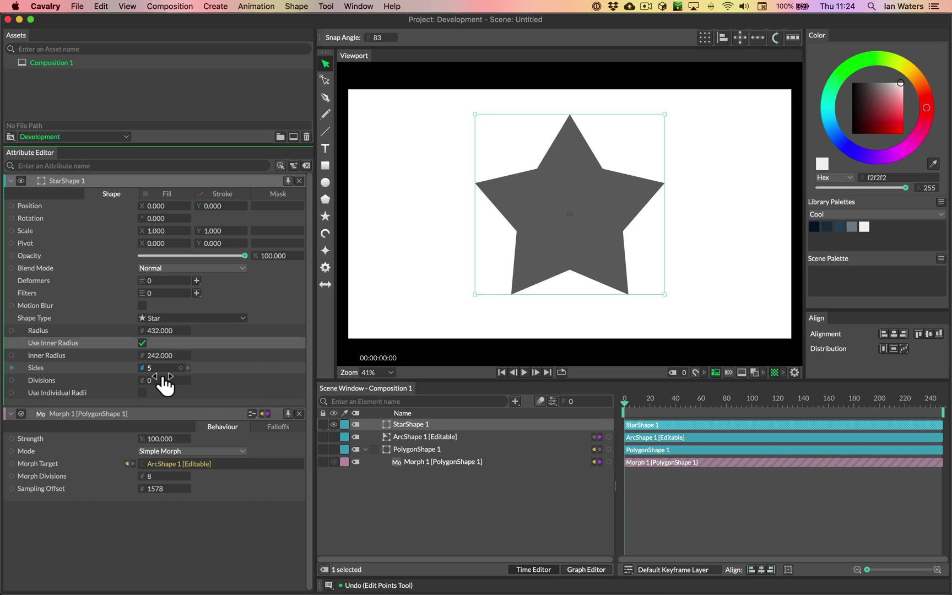
pyautogui.moveTo(164, 376); pyautogui.dragTo(170, 376)
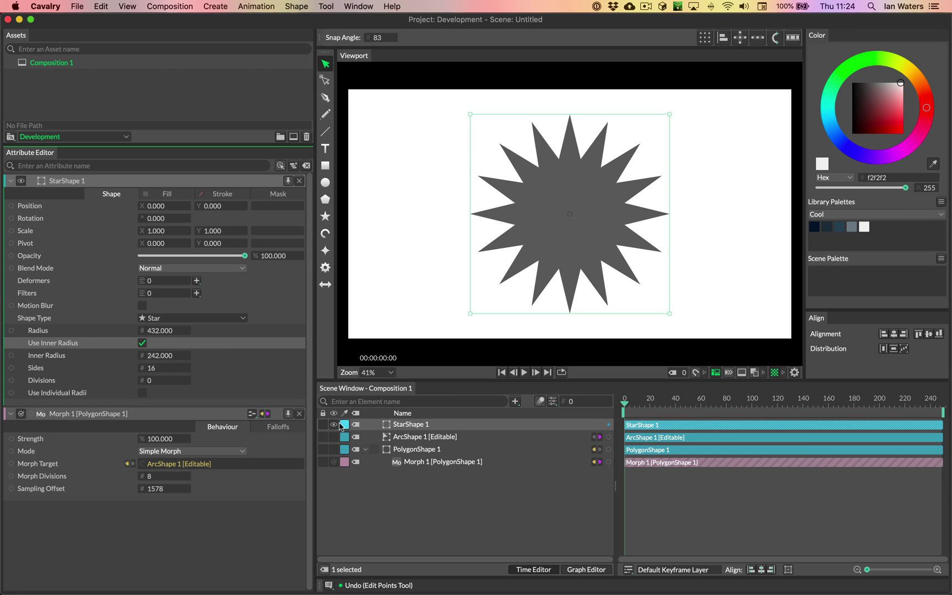
# Hide StarShape 1, show PolygonShape 1, and select ArcShape 1.
pyautogui.click(334, 424)
pyautogui.click(333, 449)
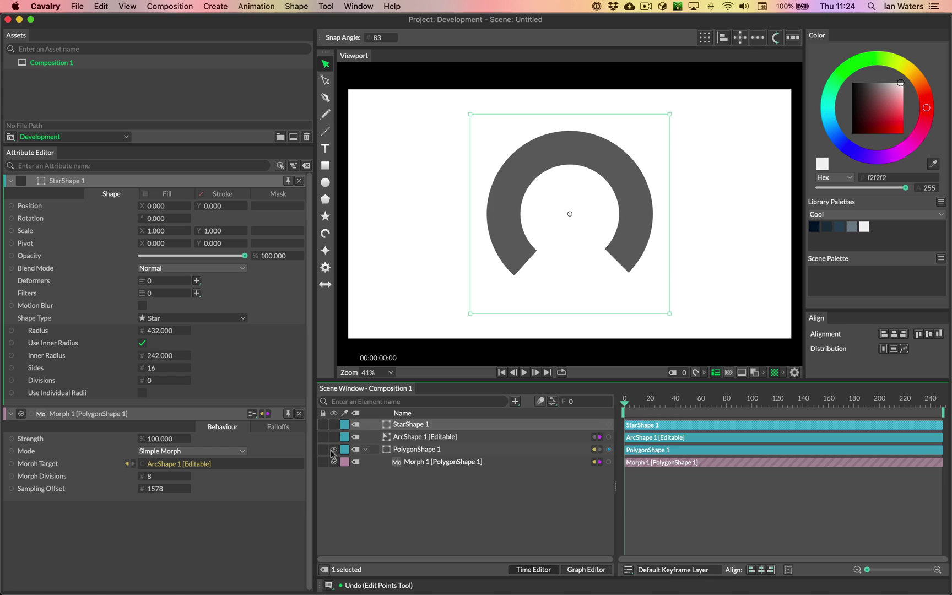
pyautogui.click(423, 437)
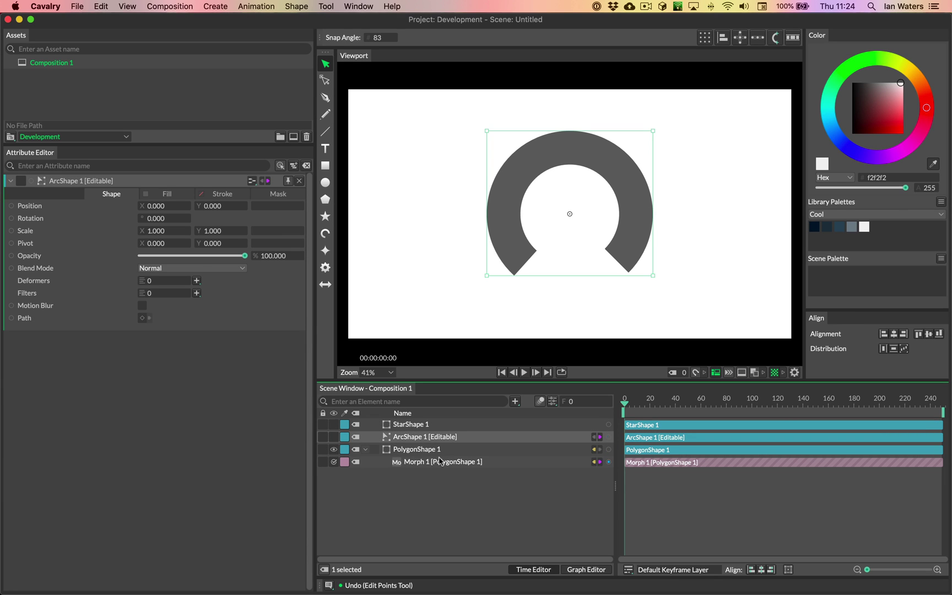
pyautogui.click(435, 452)
pyautogui.click(437, 441)
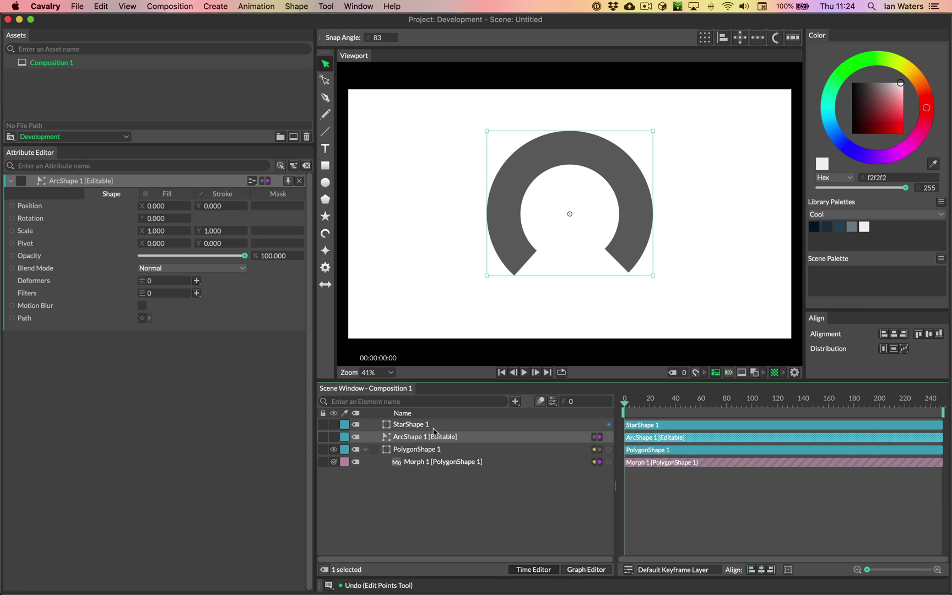
pyautogui.click(435, 431)
pyautogui.click(435, 438)
# Add a Morph 2 deformer to the arc targeting StarShape 1, with sampling offset 154 and strength 0.
pyautogui.click(198, 281)
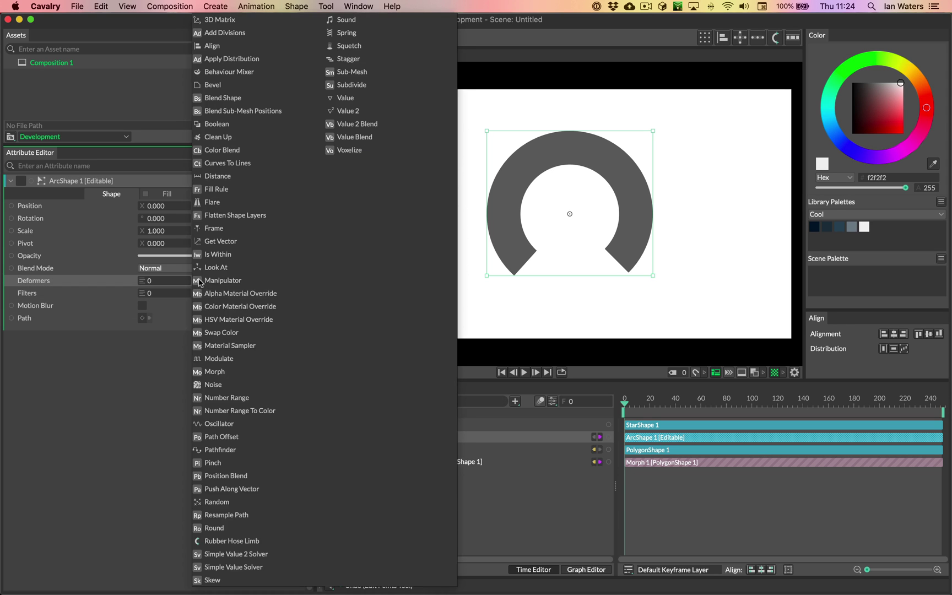
pyautogui.click(223, 372)
pyautogui.click(432, 451)
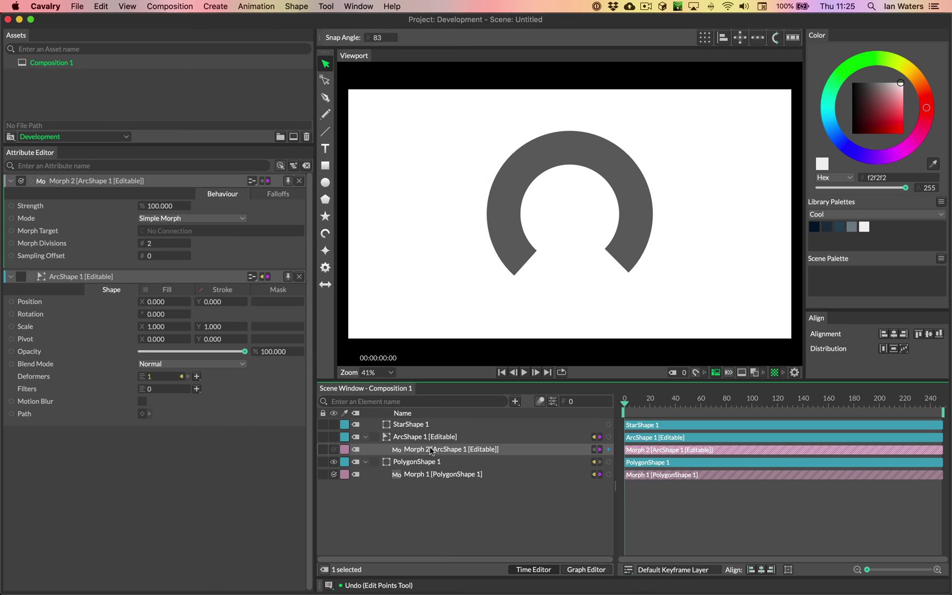
pyautogui.moveTo(418, 428); pyautogui.dragTo(101, 232)
pyautogui.moveTo(148, 208); pyautogui.dragTo(248, 264)
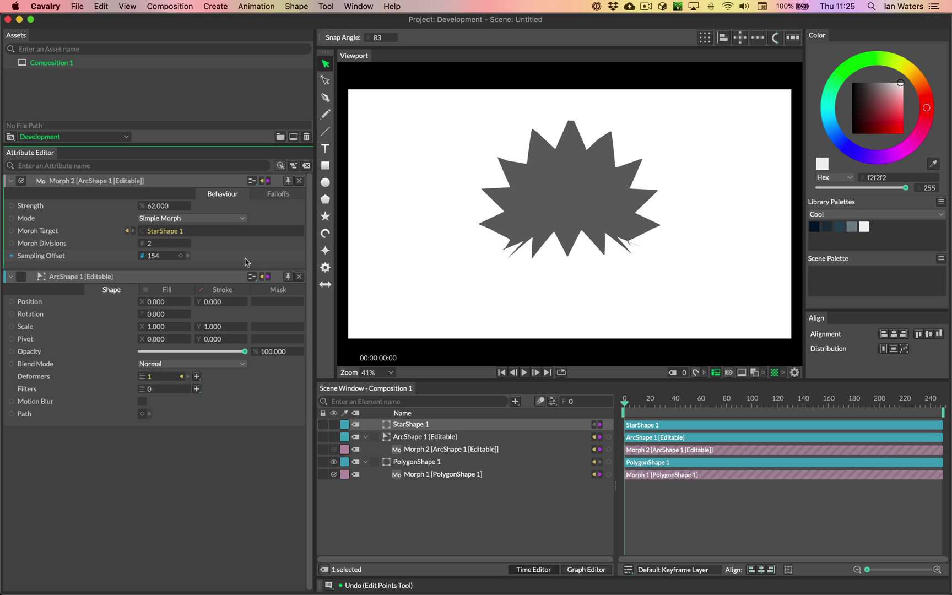
pyautogui.moveTo(172, 207); pyautogui.dragTo(61, 245)
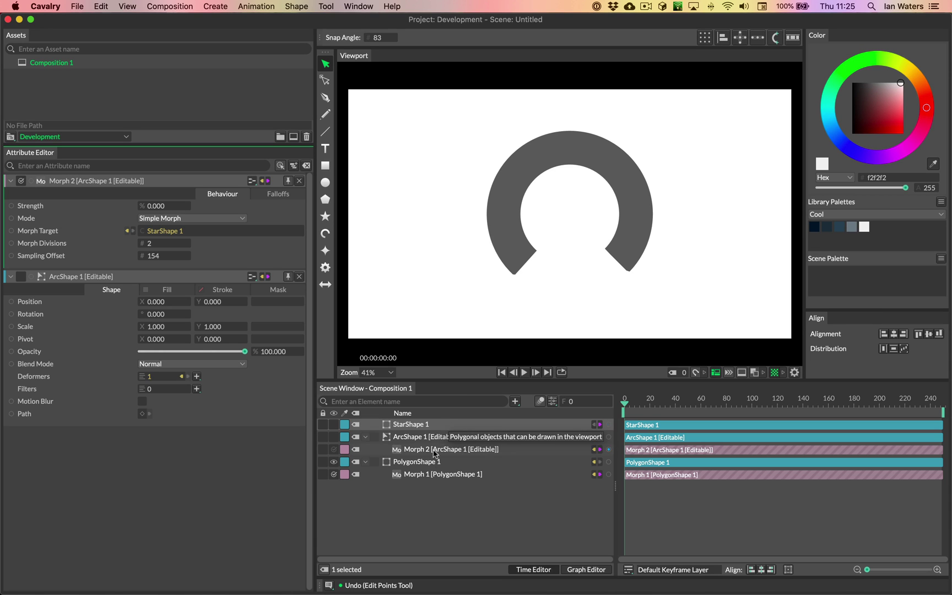
# Raise the polygon's Morph 1 sampling offset to 3159, previewing the blend at different strengths.
pyautogui.click(433, 467)
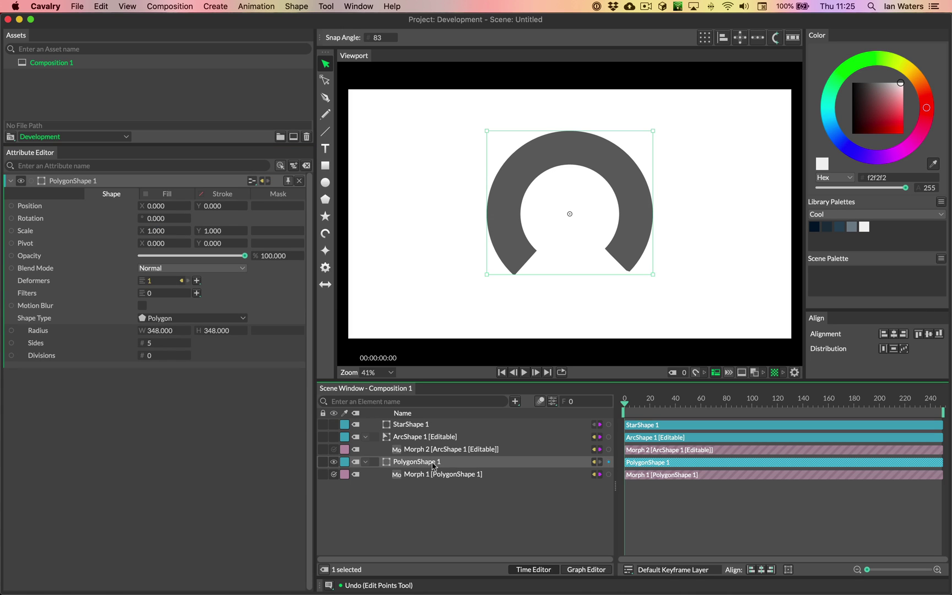
pyautogui.click(434, 474)
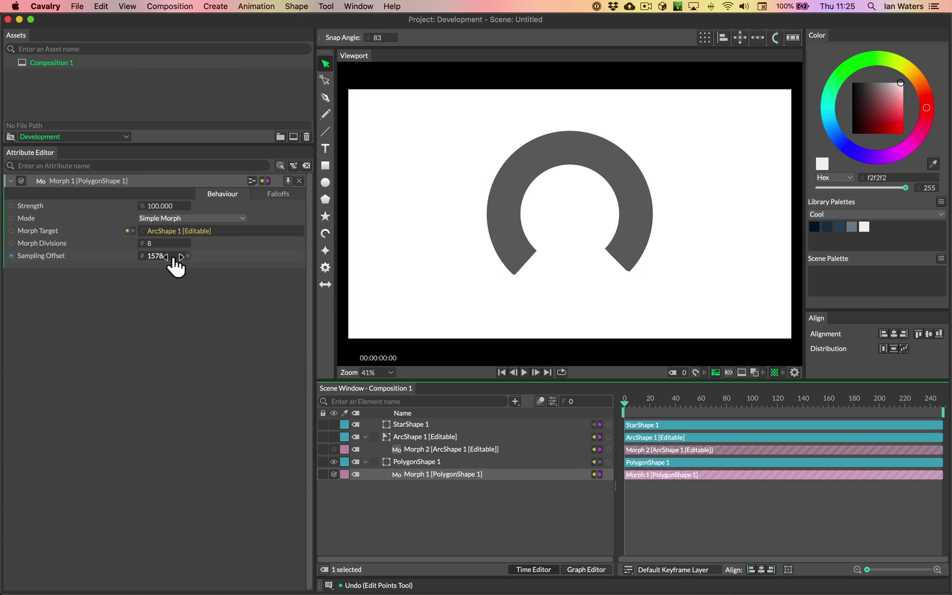
pyautogui.moveTo(167, 212); pyautogui.dragTo(135, 215)
pyautogui.moveTo(161, 258); pyautogui.dragTo(573, 331)
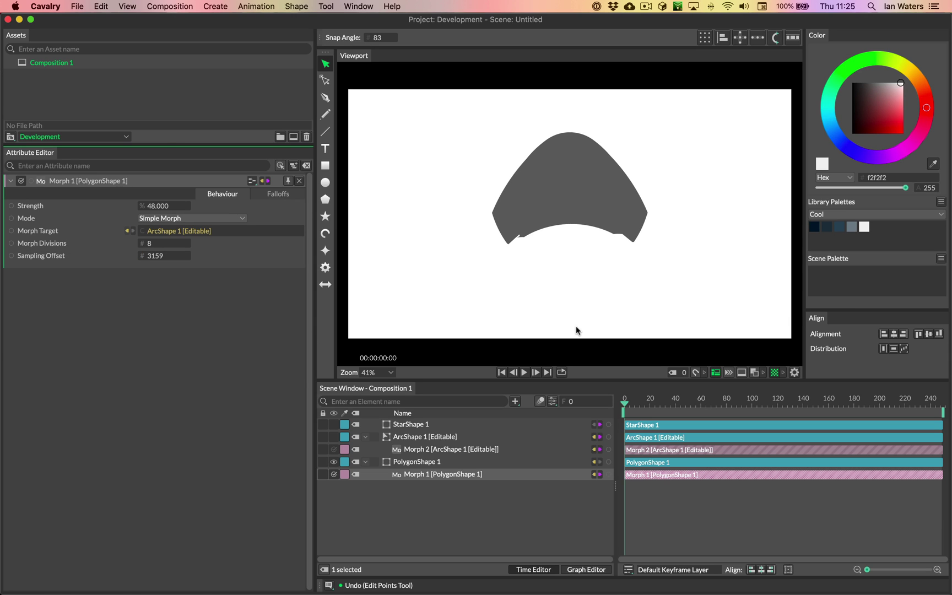
pyautogui.moveTo(168, 205); pyautogui.dragTo(172, 231)
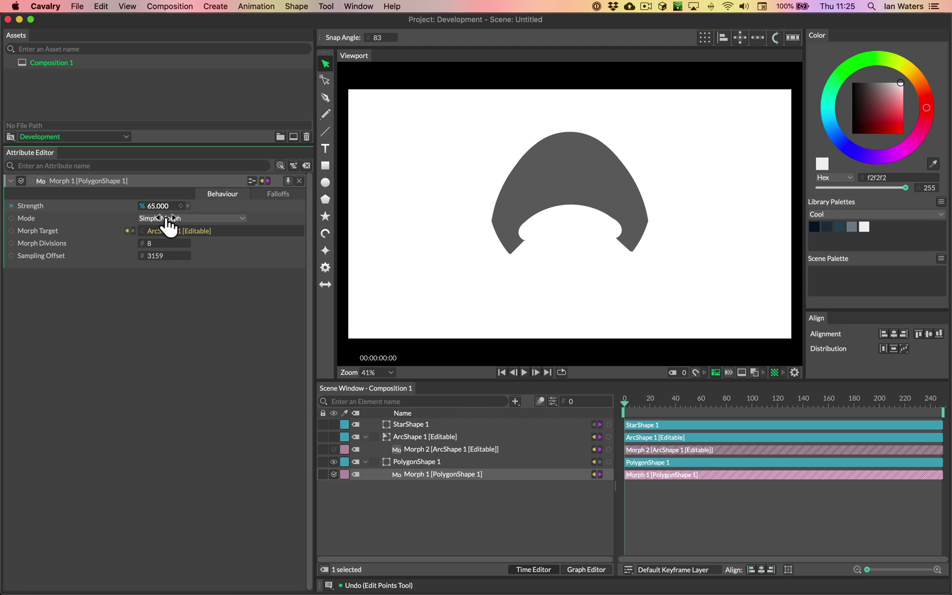
pyautogui.moveTo(168, 225); pyautogui.dragTo(236, 251)
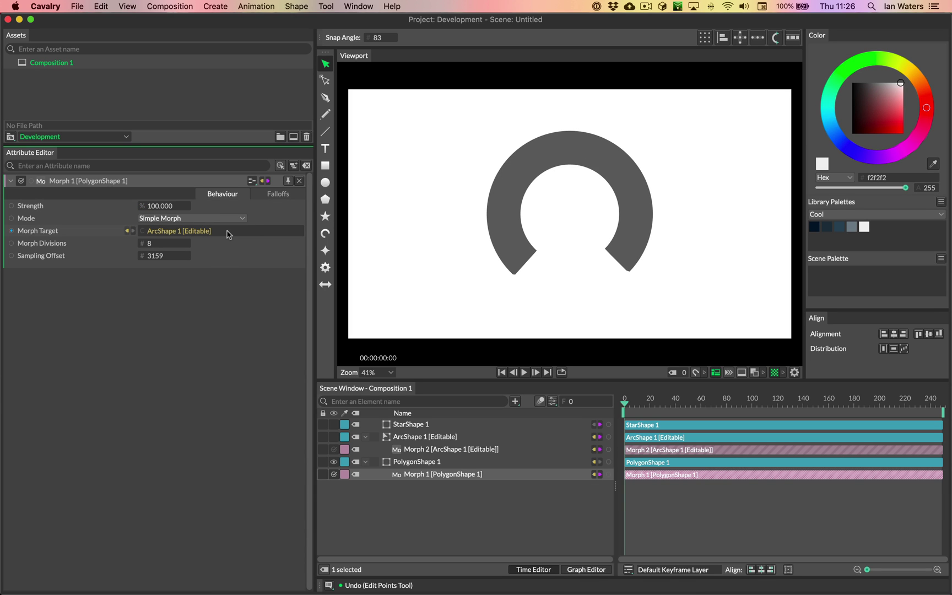
# Preview Morph 2's arc-to-star blend, then restore Morph 1 to full strength.
pyautogui.click(422, 449)
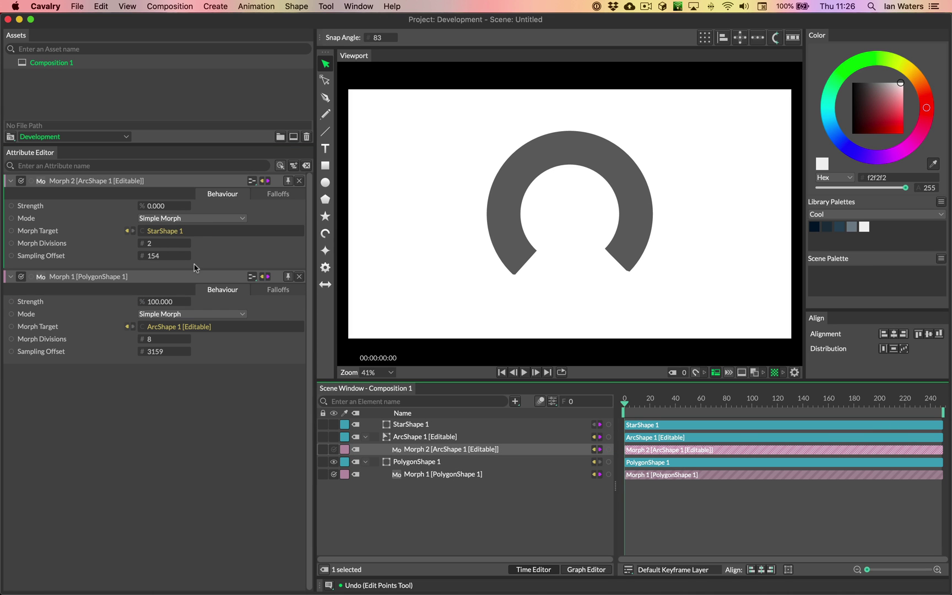
pyautogui.moveTo(163, 212); pyautogui.dragTo(128, 233)
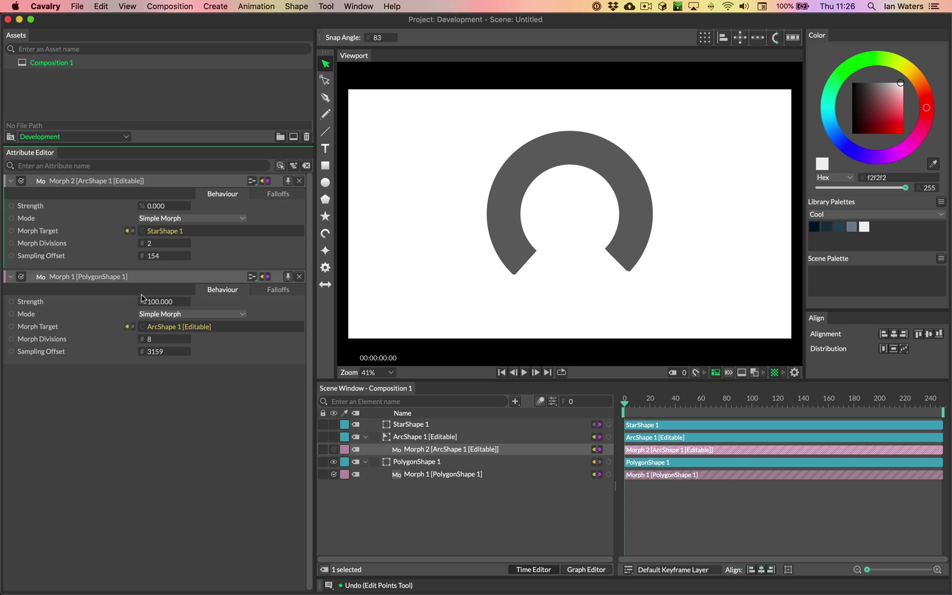
pyautogui.moveTo(143, 298); pyautogui.dragTo(245, 319)
# Preview Morph 2 at partial strength, then scrub Morph 1 back to reveal the pentagon.
pyautogui.moveTo(161, 211); pyautogui.dragTo(416, 289)
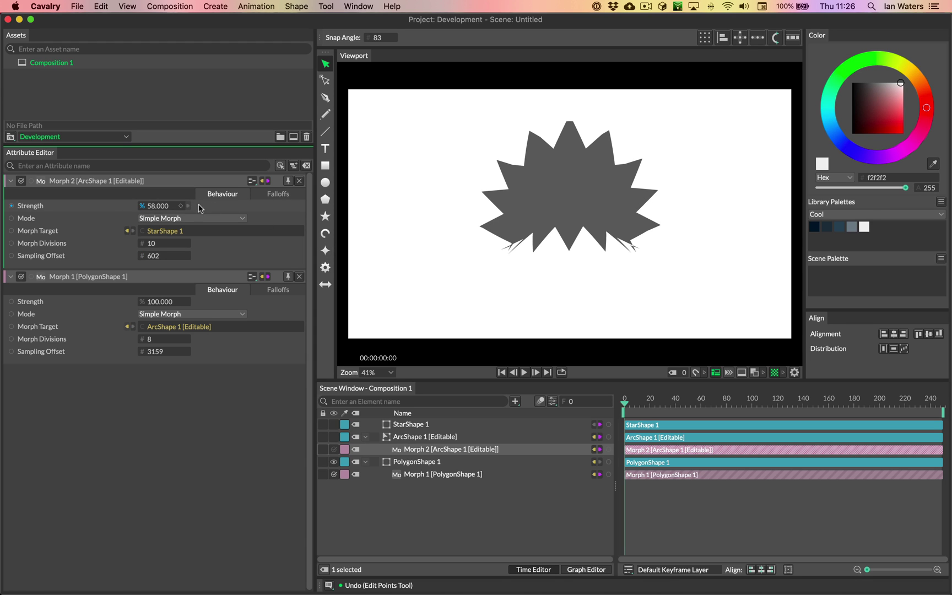
pyautogui.moveTo(164, 213); pyautogui.dragTo(109, 245)
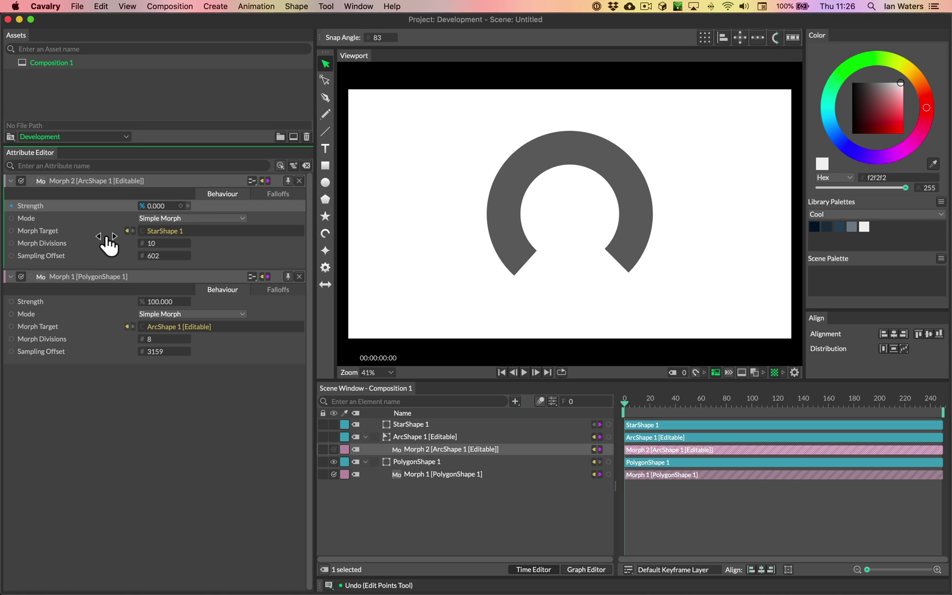
pyautogui.moveTo(174, 315); pyautogui.dragTo(948, 473)
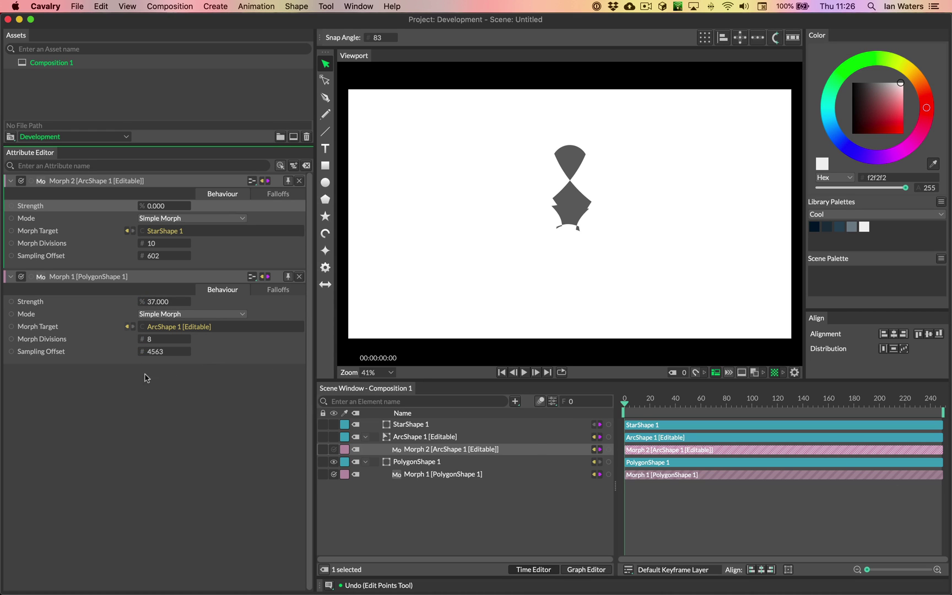
# Scrub Morph 1's sampling offset up to 8250, enter 12000, then nudge it to 12688.
pyautogui.moveTo(154, 351); pyautogui.dragTo(601, 387)
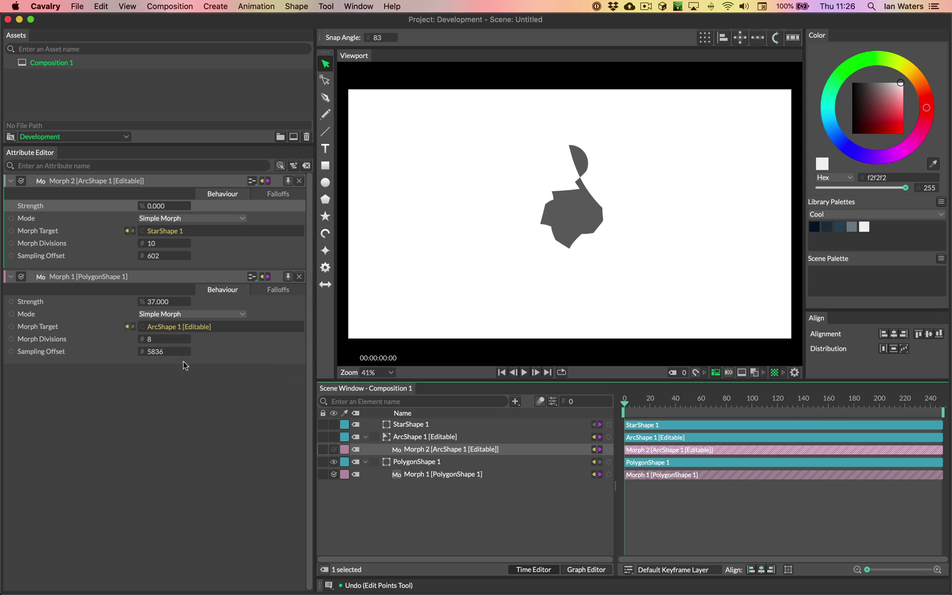
pyautogui.moveTo(163, 354); pyautogui.dragTo(948, 525)
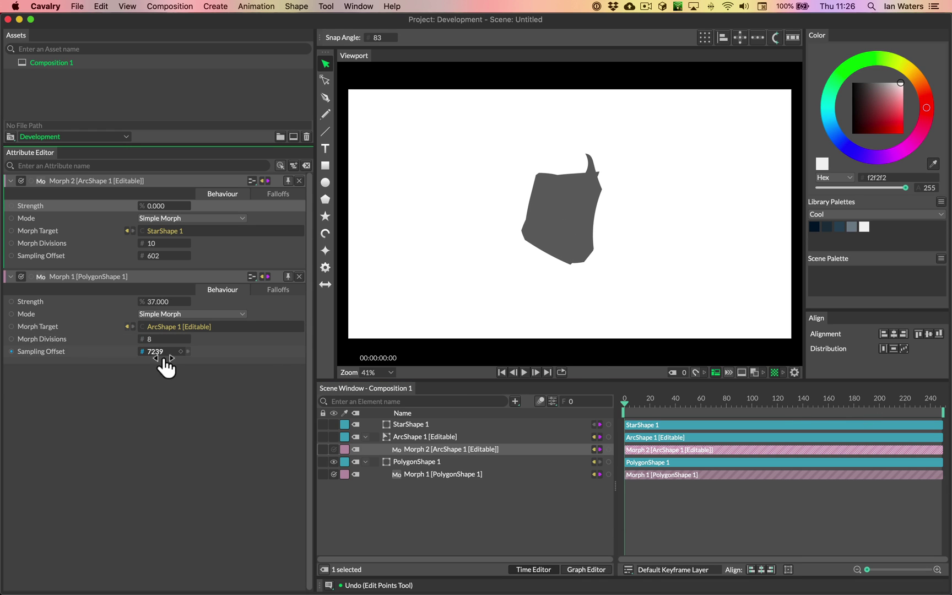
pyautogui.moveTo(165, 365); pyautogui.dragTo(793, 492)
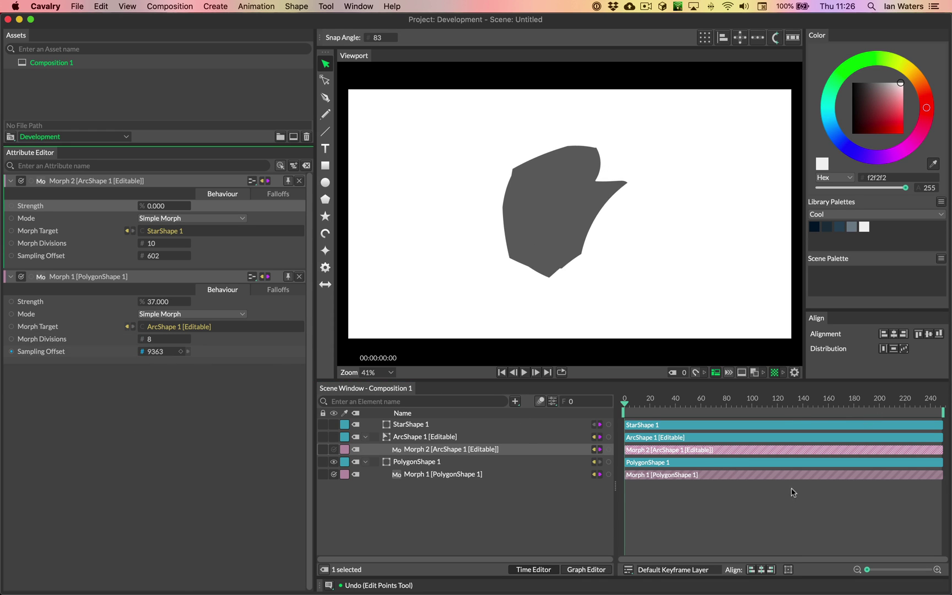
pyautogui.click(160, 347)
pyautogui.write('12000')
pyautogui.press('Return')
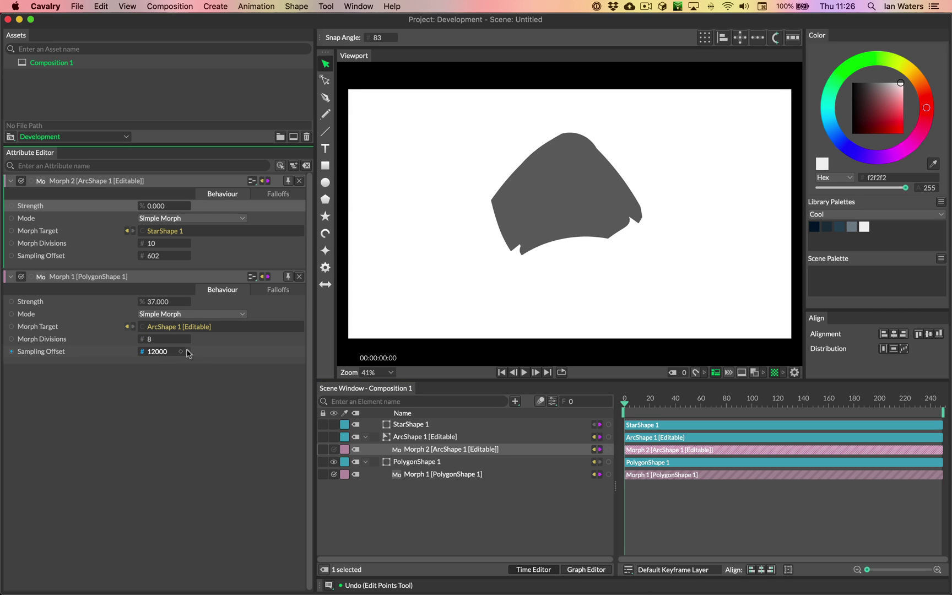
pyautogui.moveTo(179, 356); pyautogui.dragTo(543, 414)
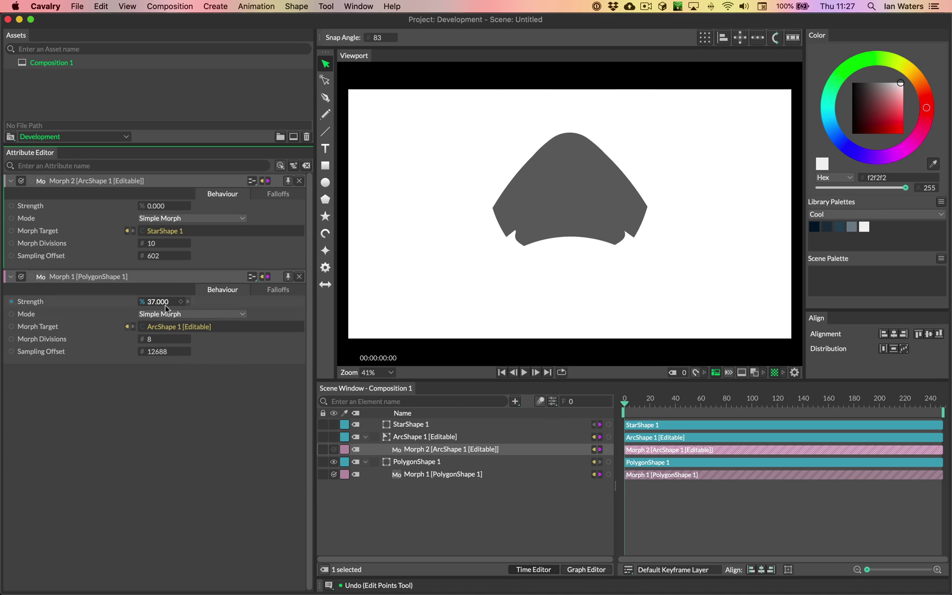
# Preview pentagon, arc and 16-point star via both strengths, ending with Morph 1 at 100, Morph 2 at 0.
pyautogui.moveTo(165, 307); pyautogui.dragTo(128, 331)
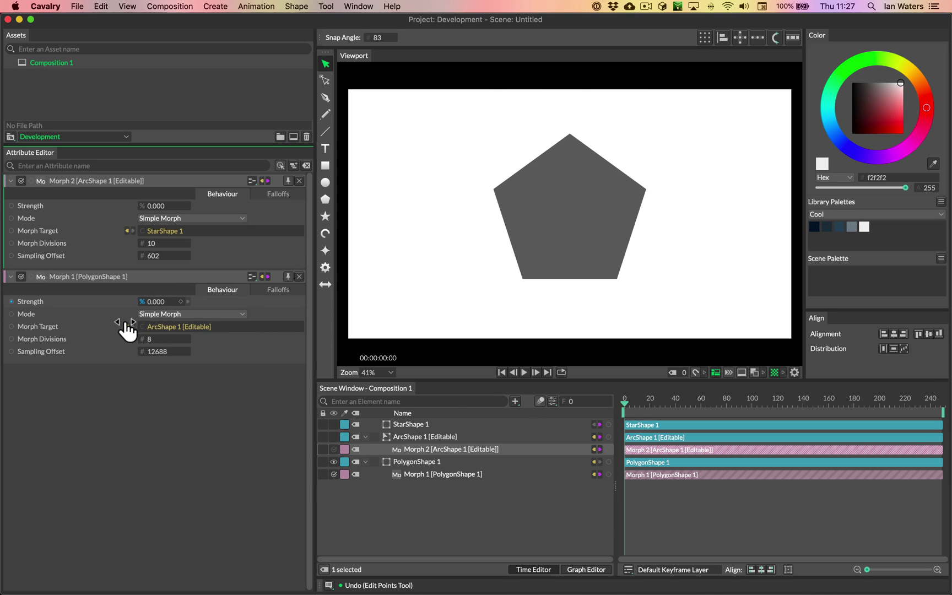
pyautogui.moveTo(156, 205); pyautogui.dragTo(187, 233)
pyautogui.moveTo(165, 305); pyautogui.dragTo(191, 323)
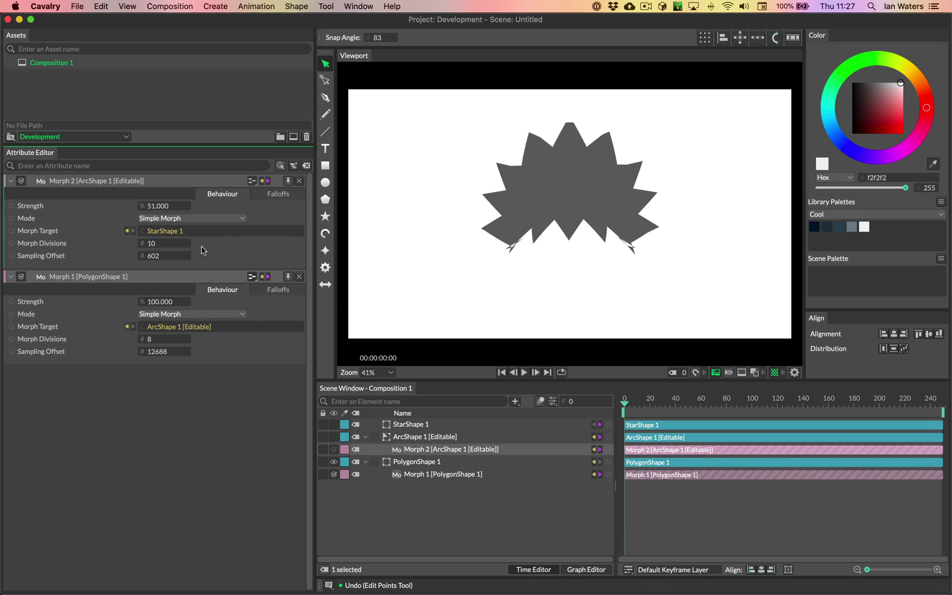
pyautogui.moveTo(163, 213); pyautogui.dragTo(92, 234)
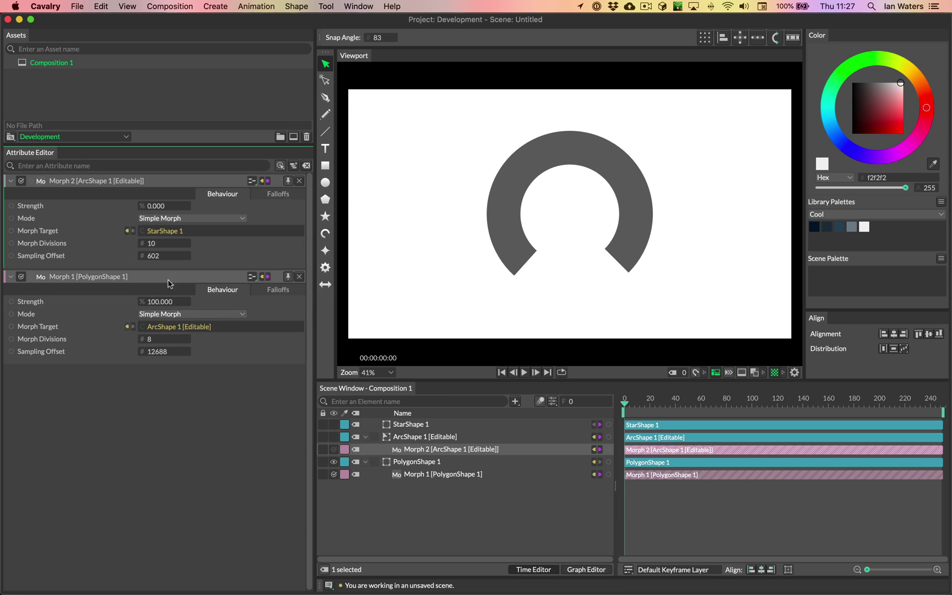
pyautogui.moveTo(169, 219); pyautogui.dragTo(106, 213)
pyautogui.moveTo(162, 301); pyautogui.dragTo(259, 322)
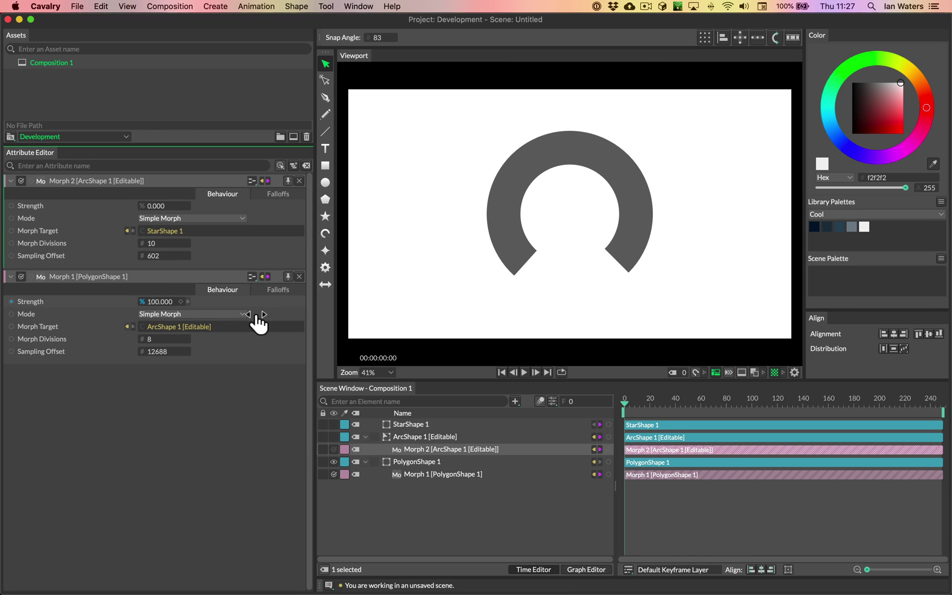